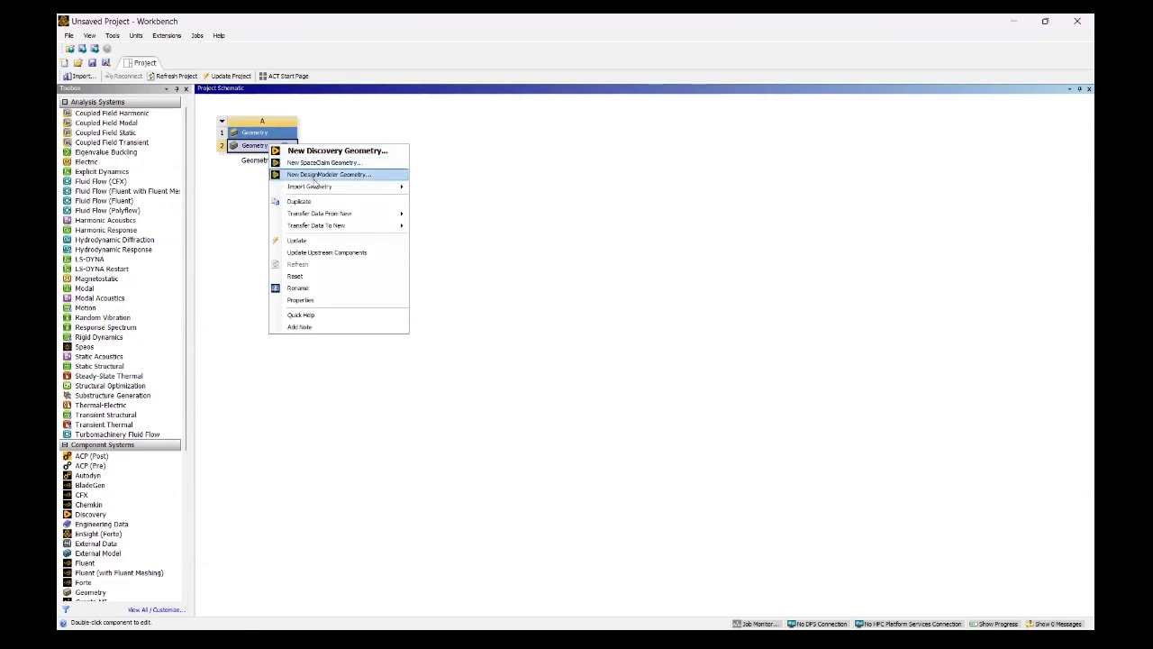
- Create a new DesignModeler geometry from the Geometry component and set its length units to millimetres
left_click(314, 176)
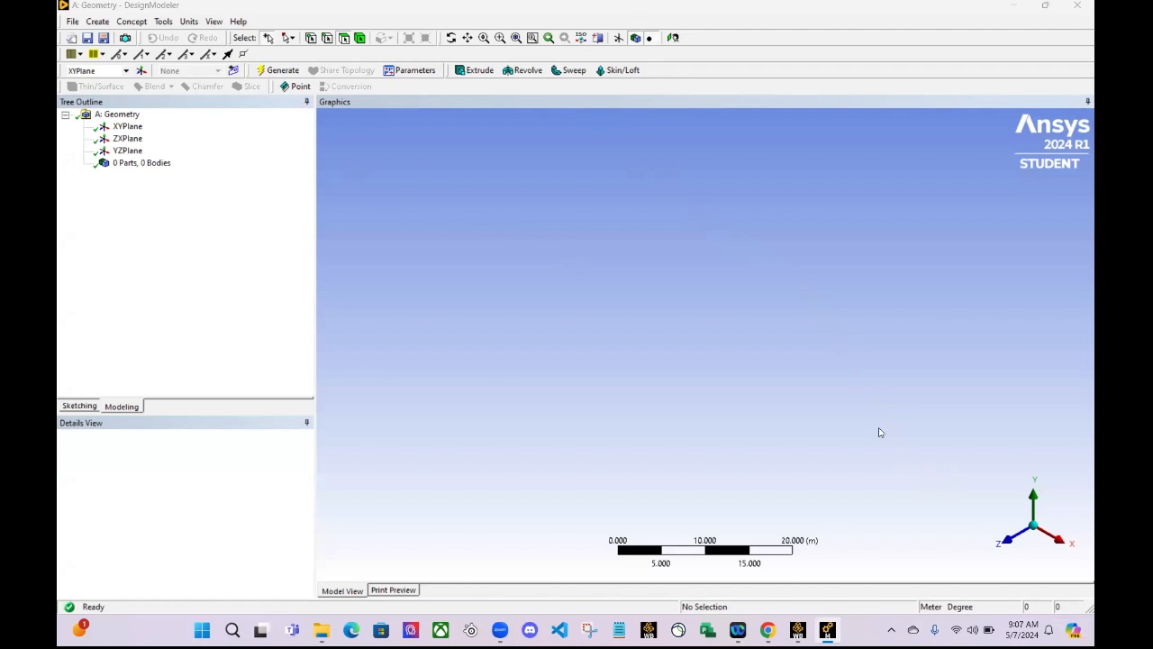
left_click(189, 21)
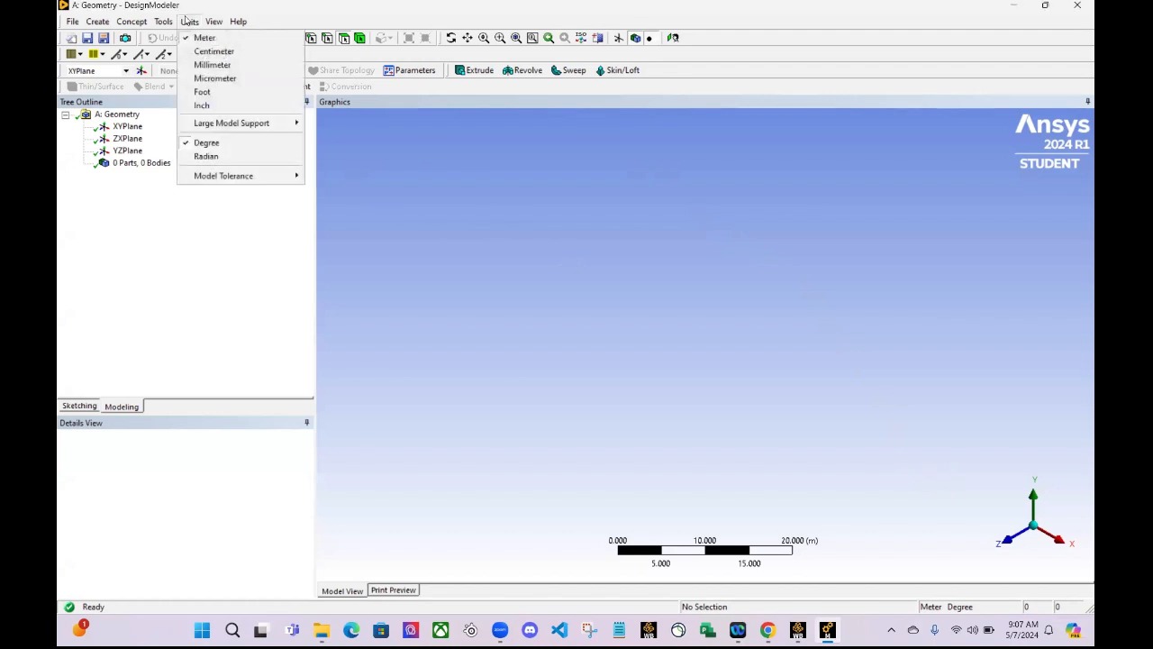
left_click(214, 65)
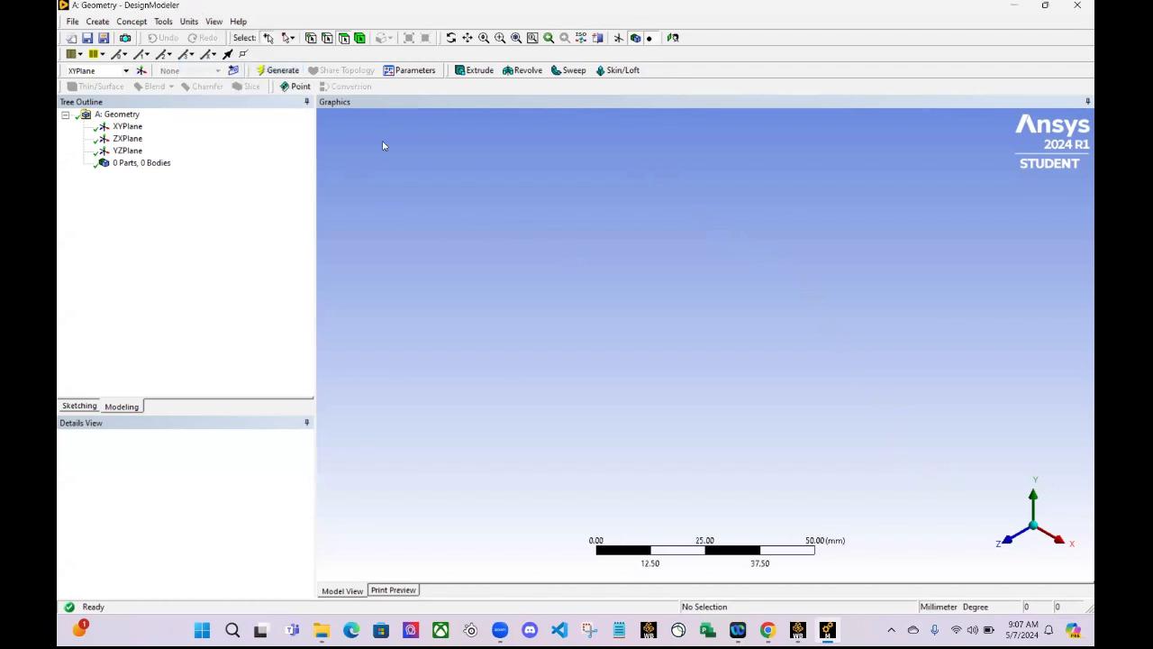
- Sketch a rectangle on the XY plane from the origin into the positive quadrant, about 61 mm wide and 21 mm high
left_click(1010, 538)
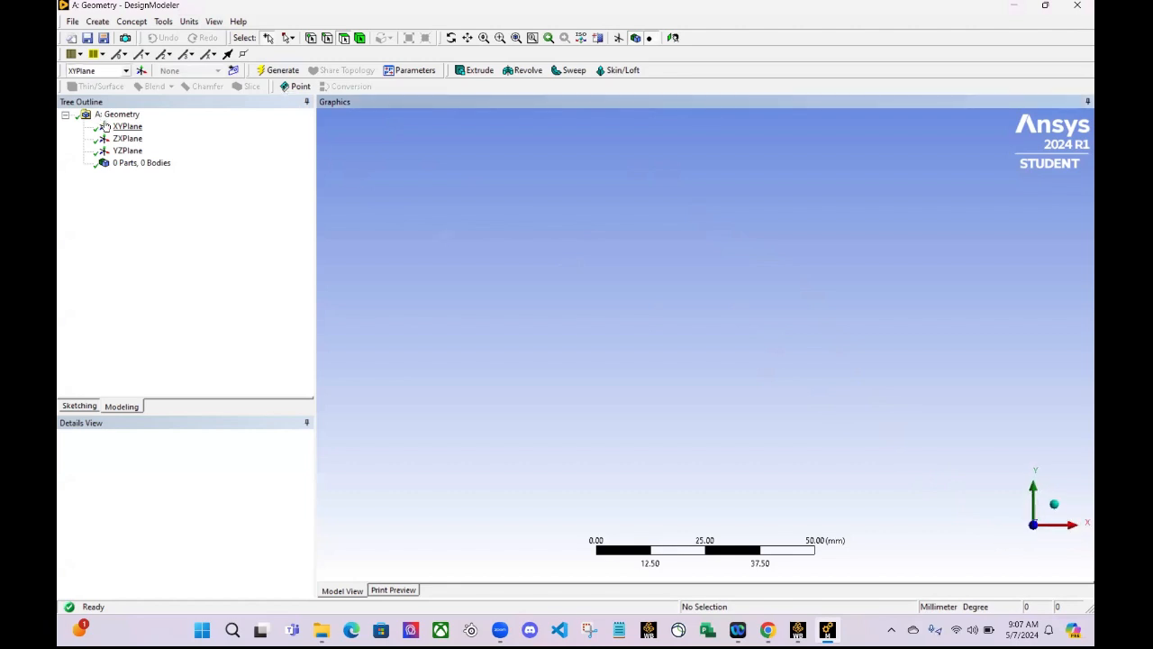
left_click(124, 127)
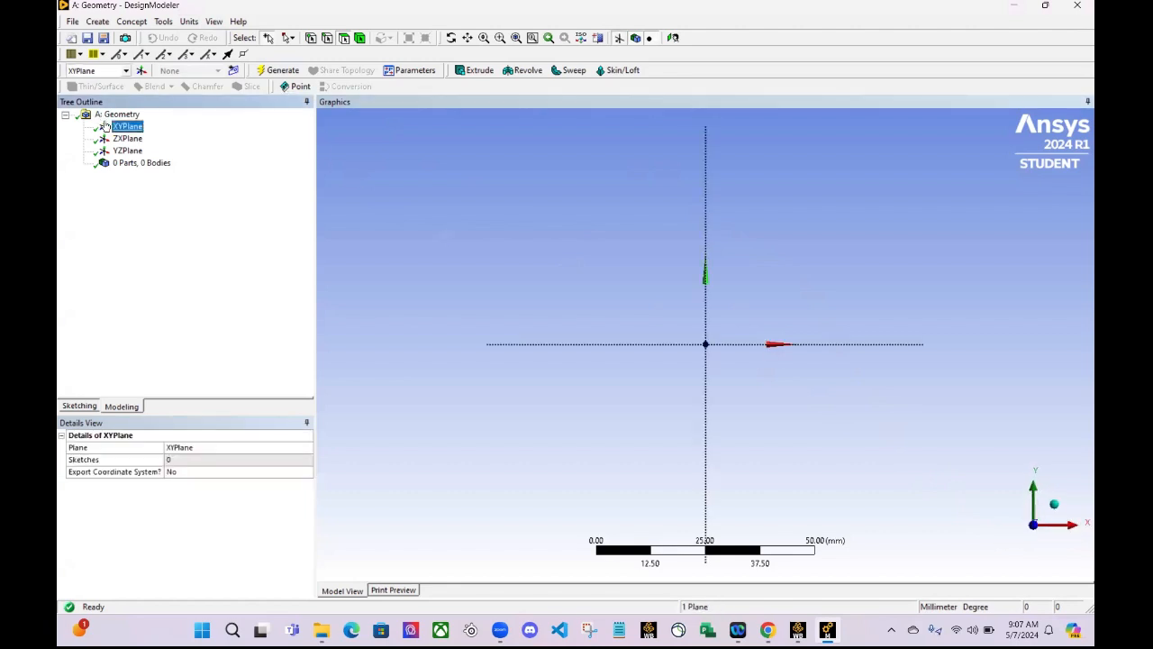
left_click(100, 22)
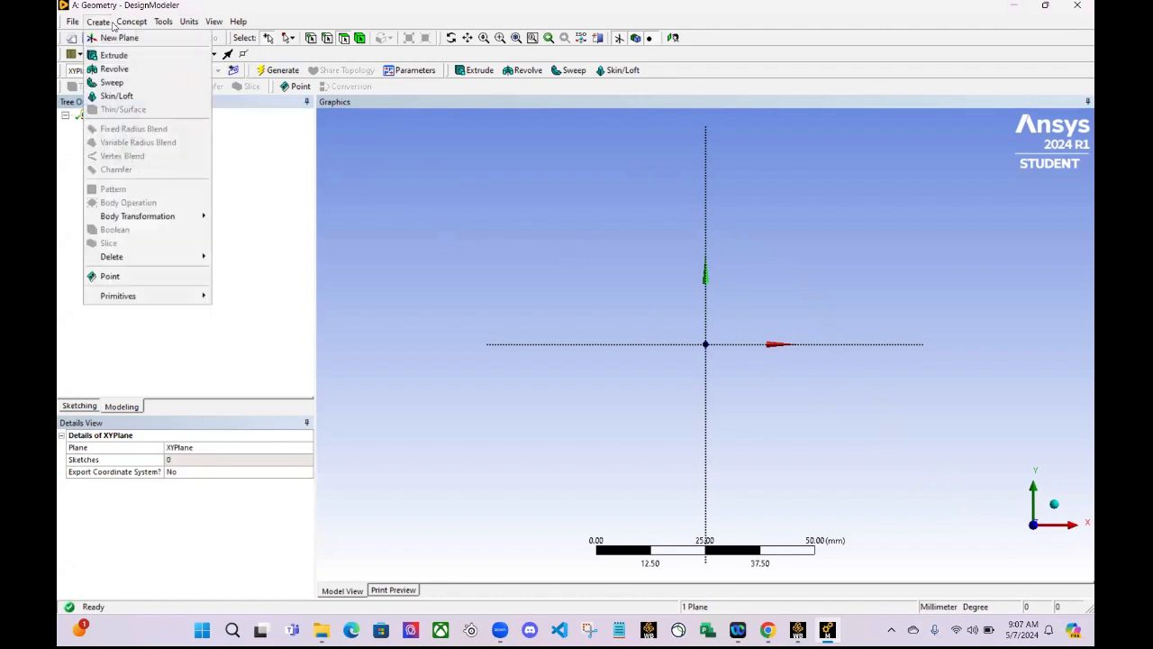
left_click(291, 131)
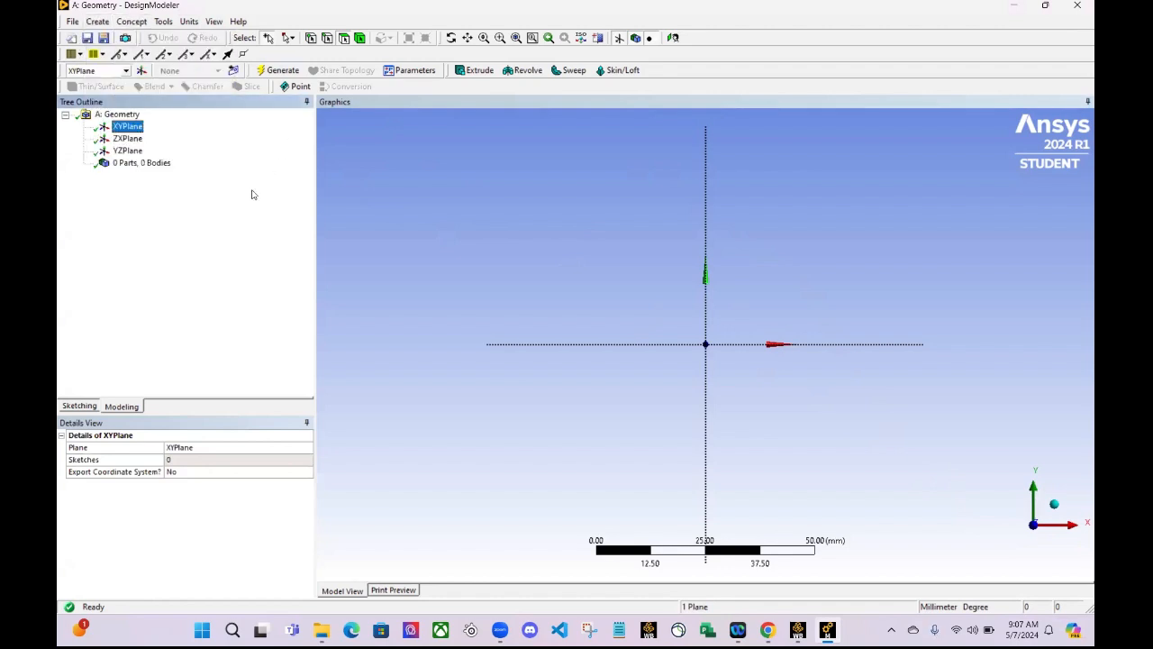
left_click(89, 406)
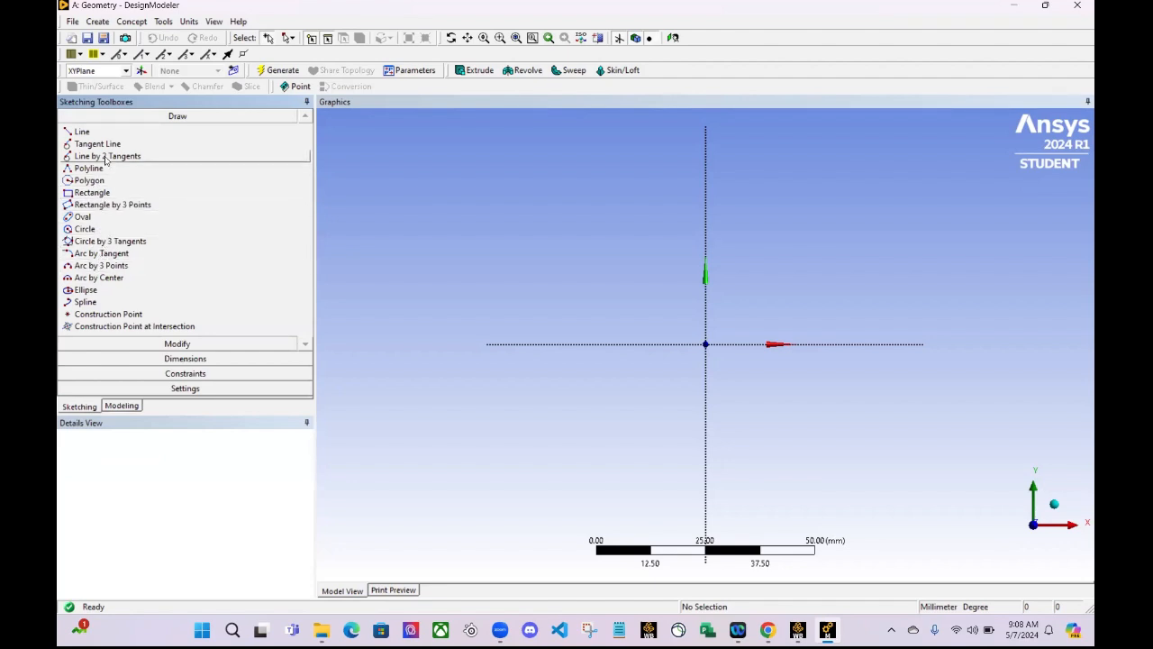
left_click(91, 193)
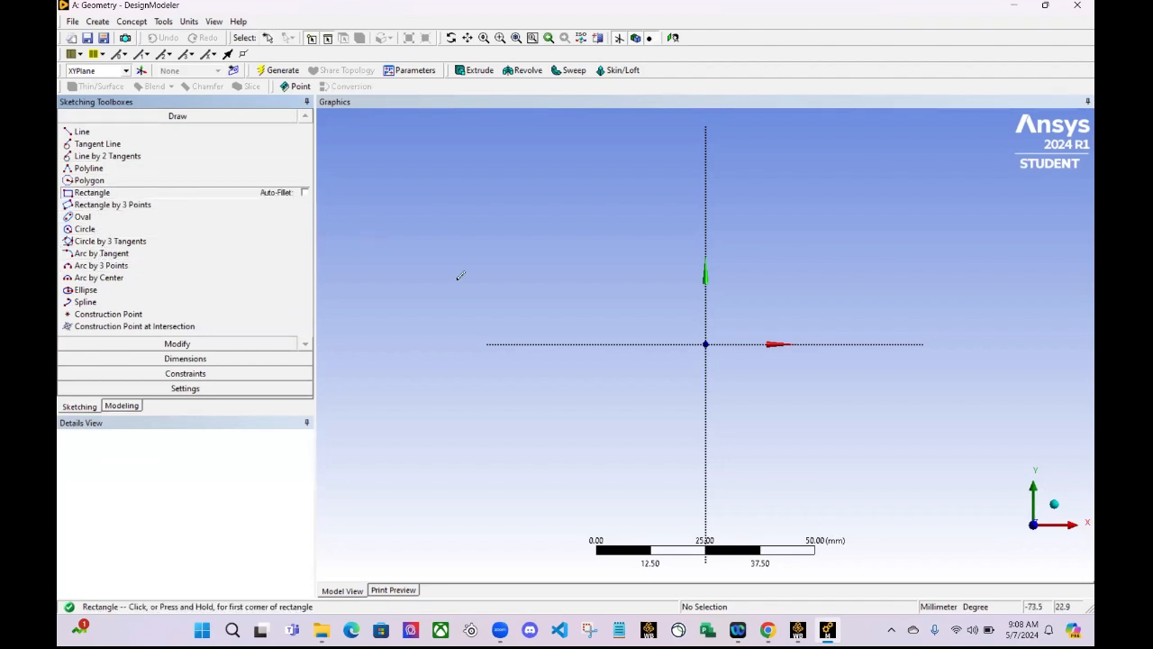
left_click(707, 342)
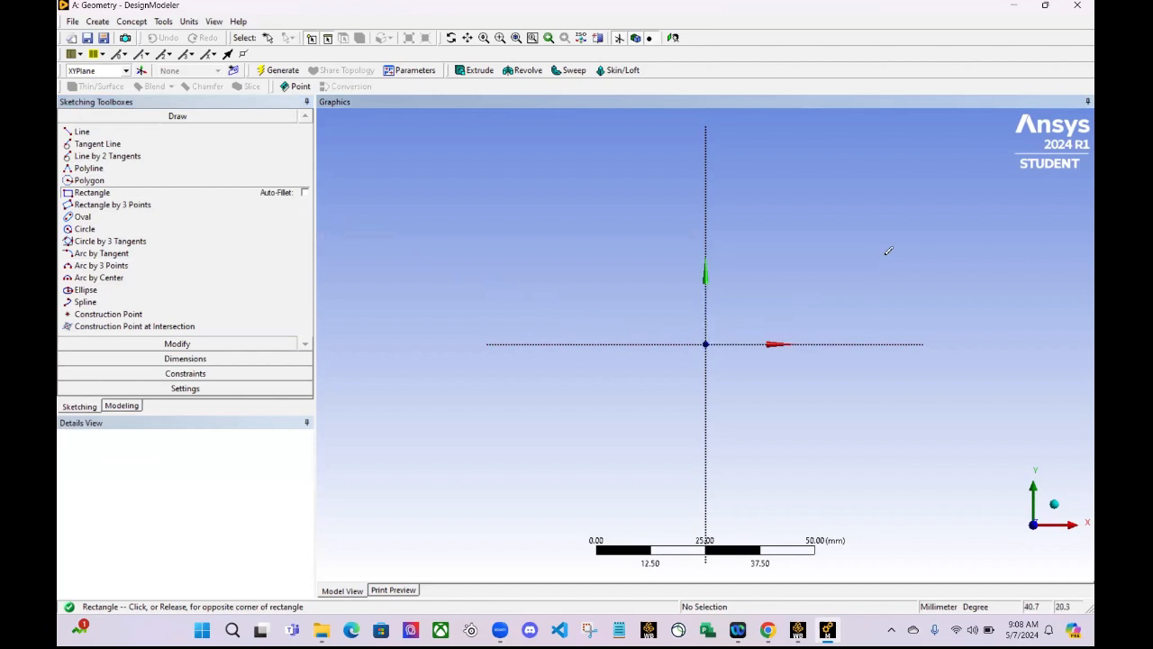
left_click(976, 249)
scroll(1027, 272, "up", 2)
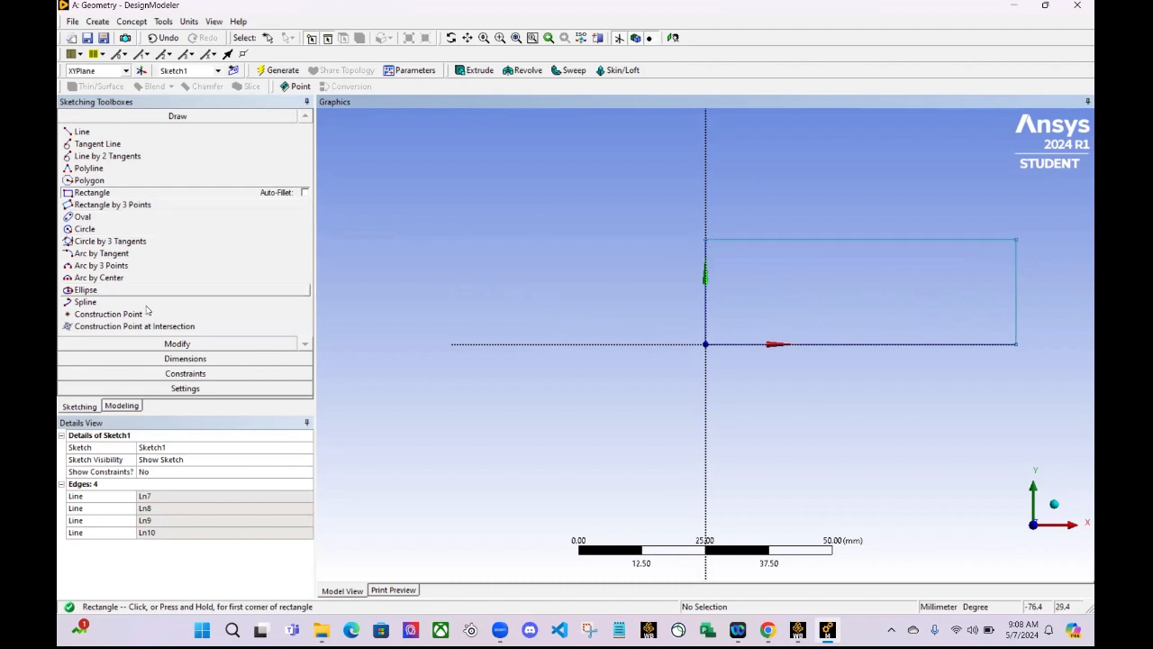
- Add general dimensions to the rectangle's upper horizontal edge and its vertical edge opposite the origin
left_click(185, 358)
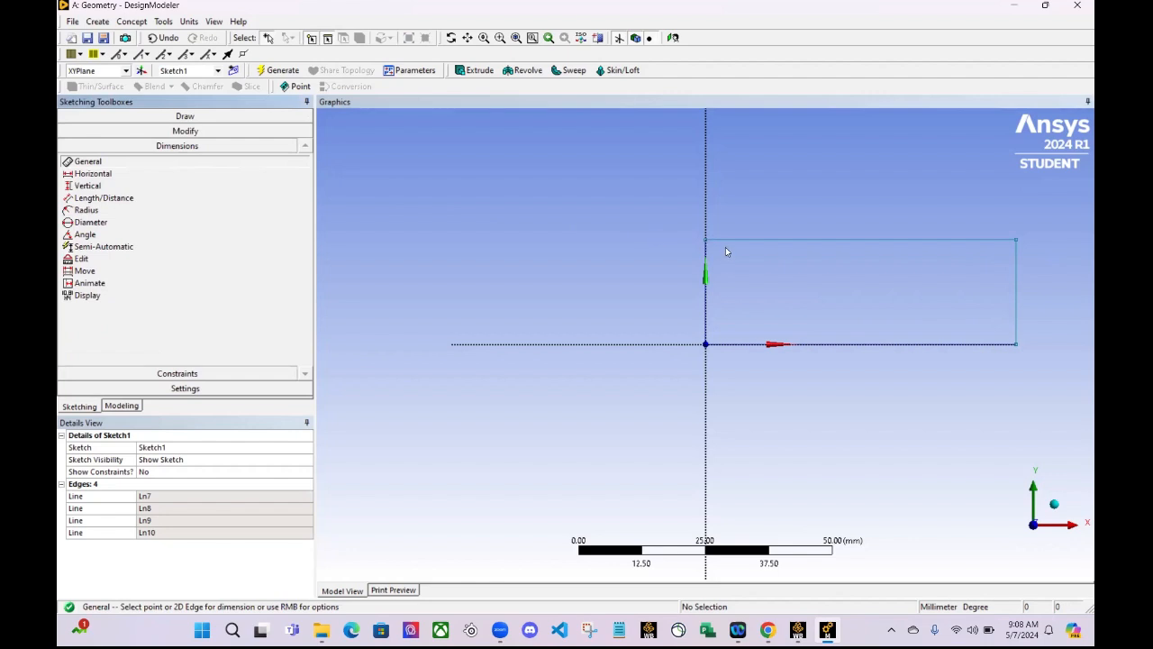
left_click(800, 240)
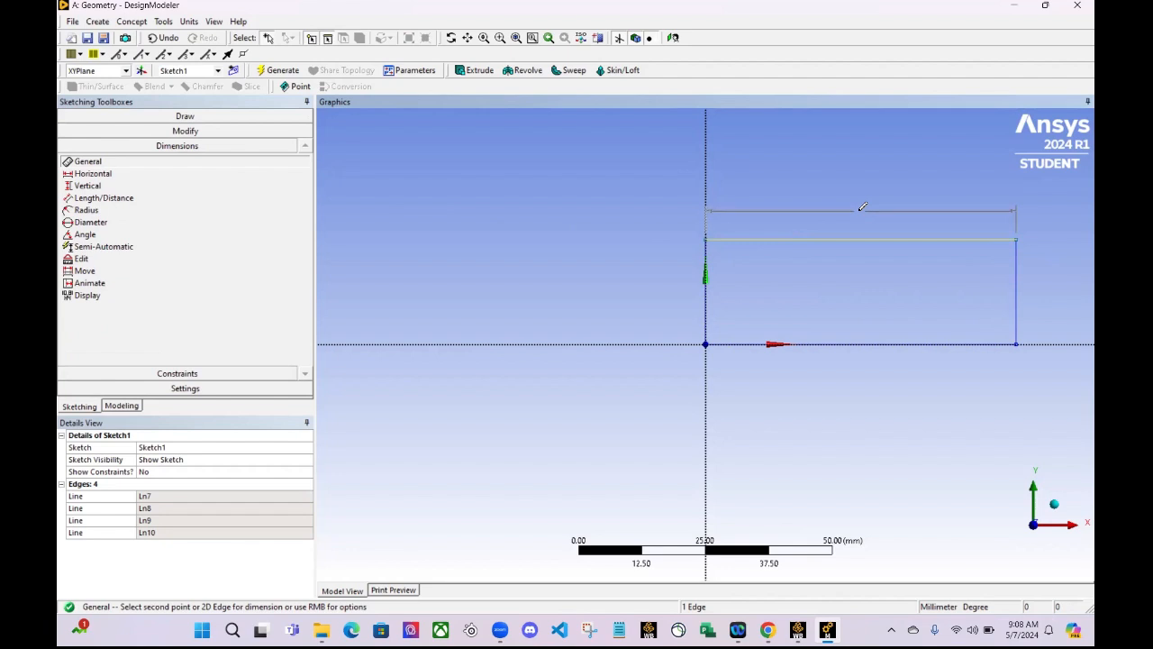
left_click(860, 210)
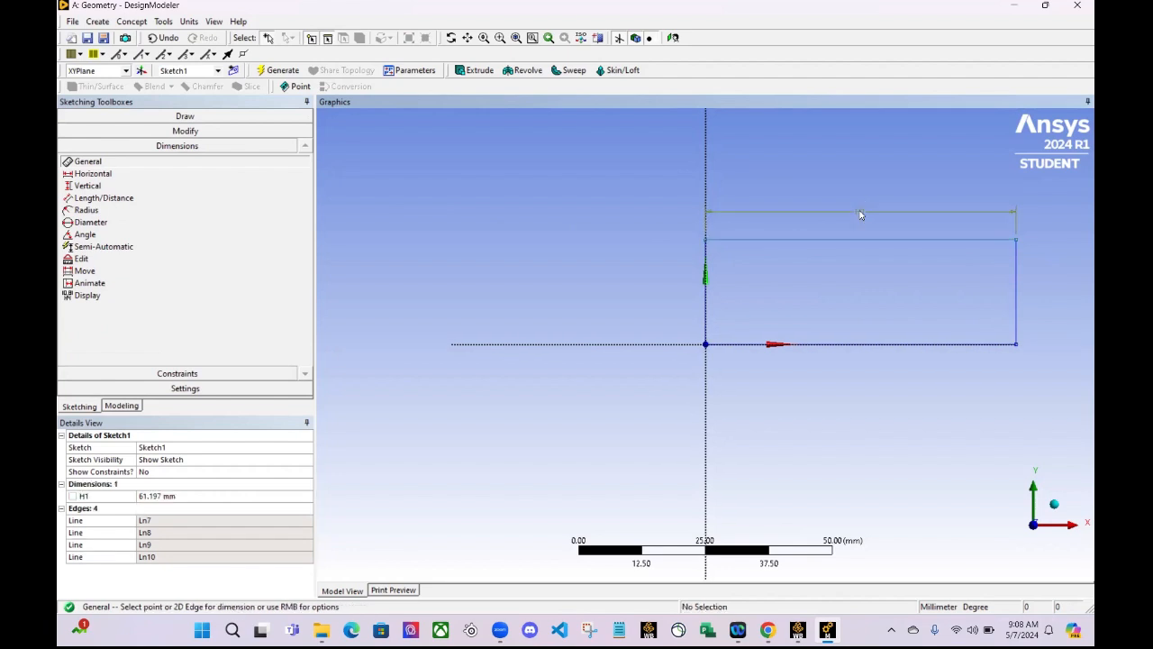
left_click(1016, 302)
left_click(1047, 300)
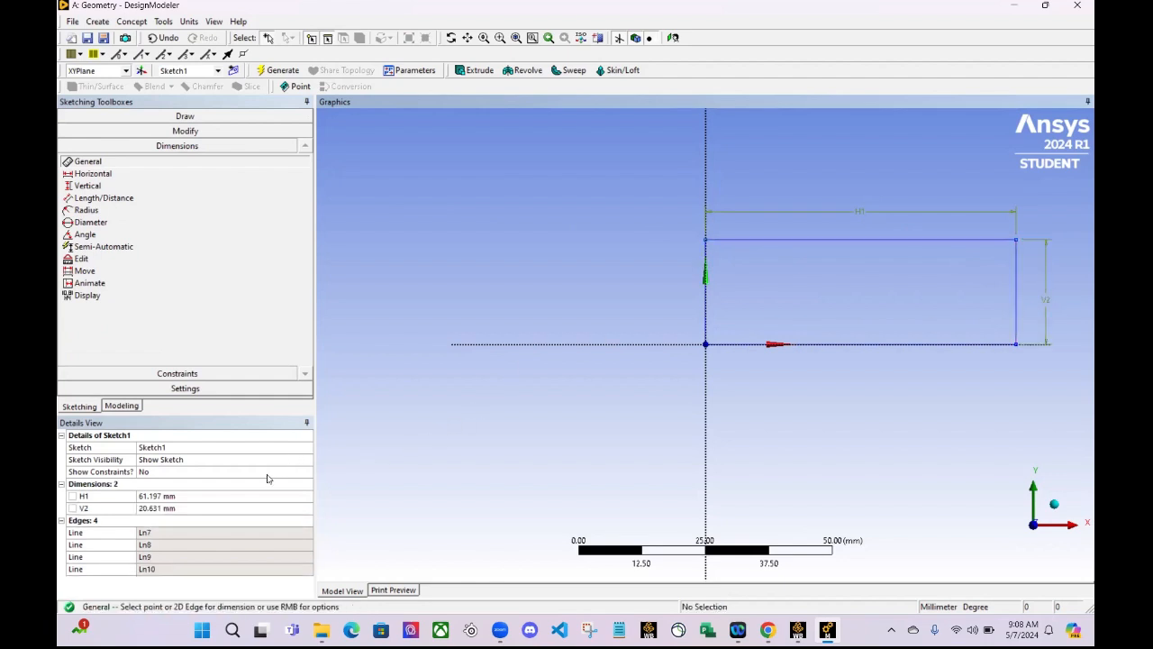
- Set the rectangle's horizontal dimension to 70 mm and its vertical dimension to 20 mm
left_click(244, 495)
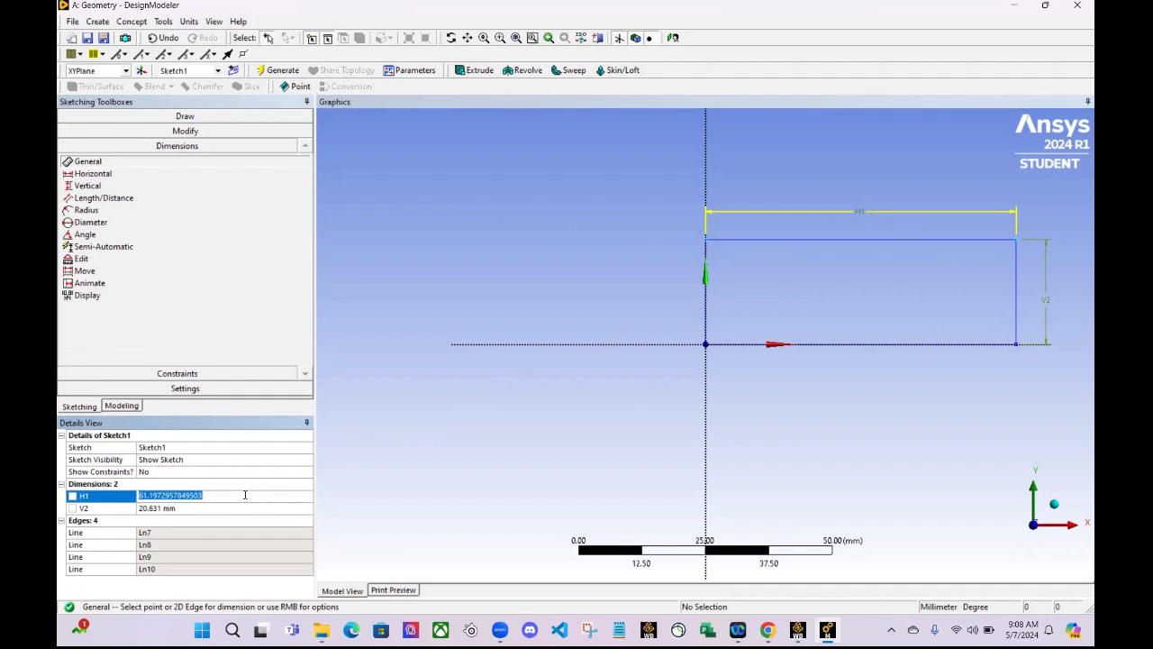
type("70")
key("Return")
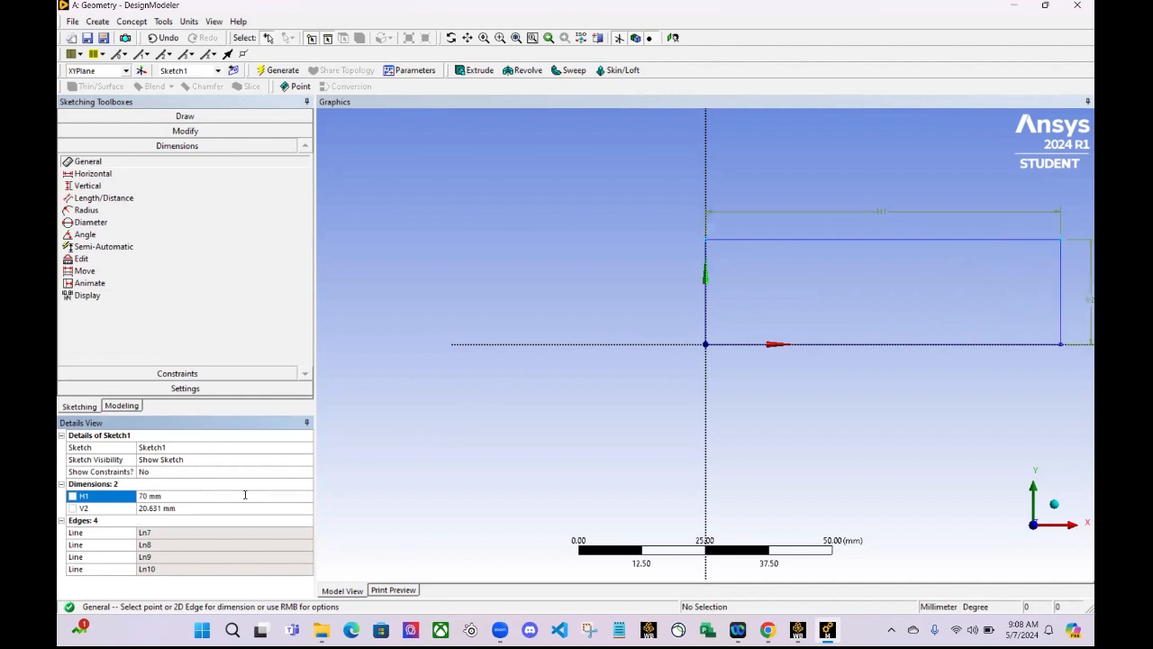
left_click(212, 508)
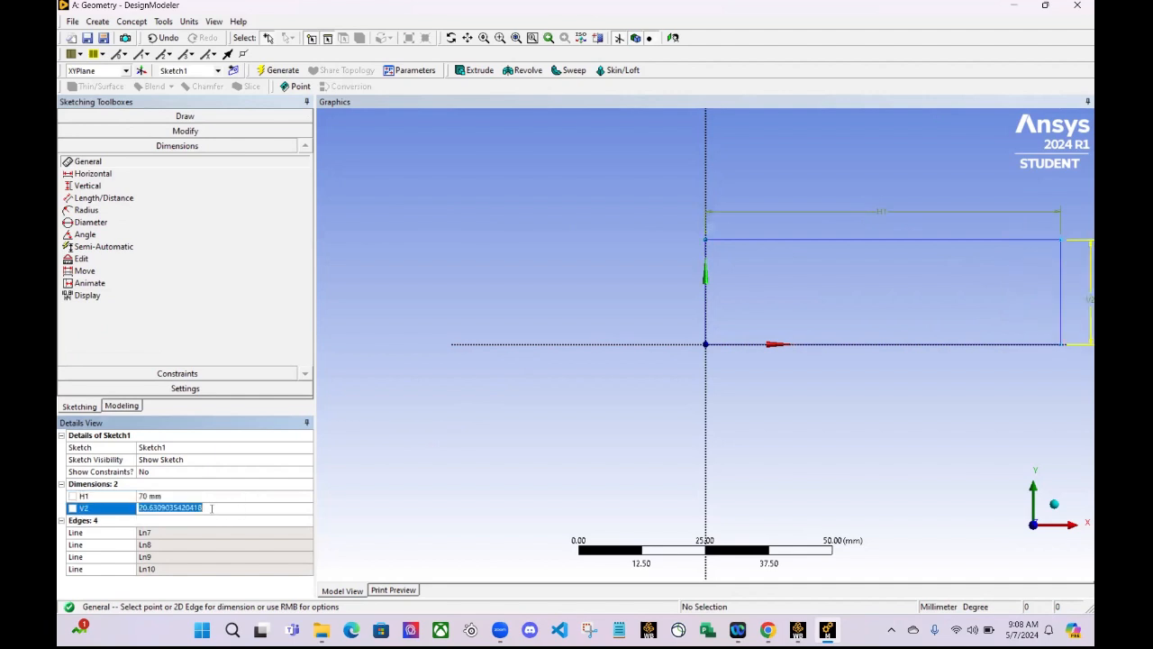
type("20")
key("Return")
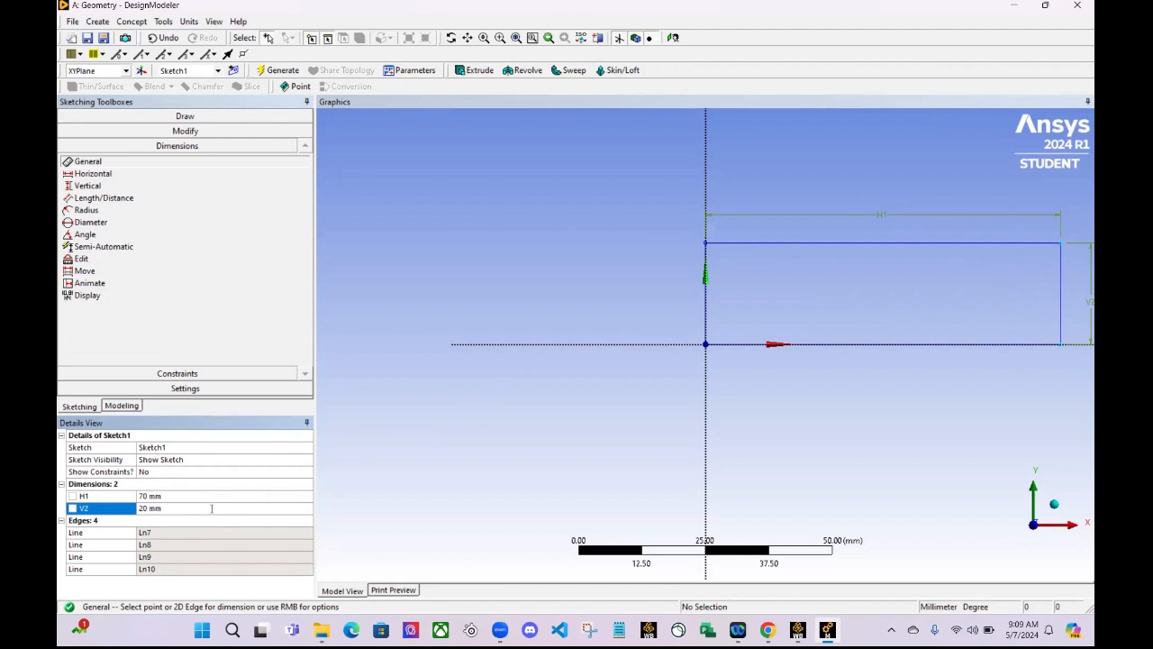
- Generate a surface from the rectangle sketch, keeping Add Material as the operation
left_click(121, 406)
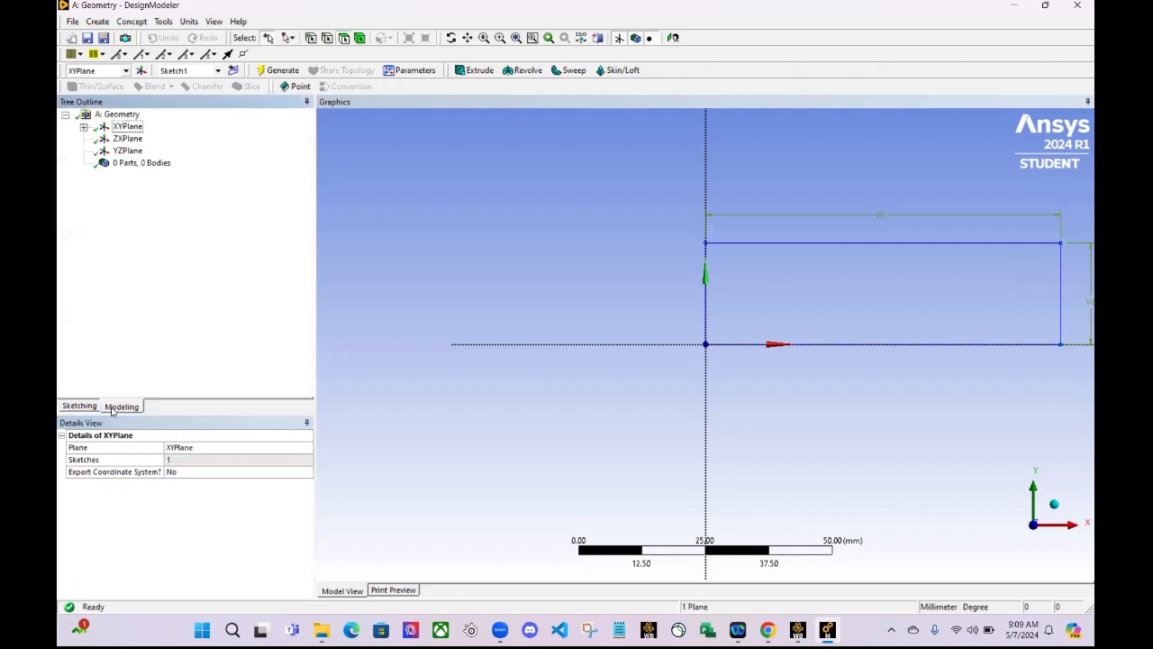
left_click(101, 22)
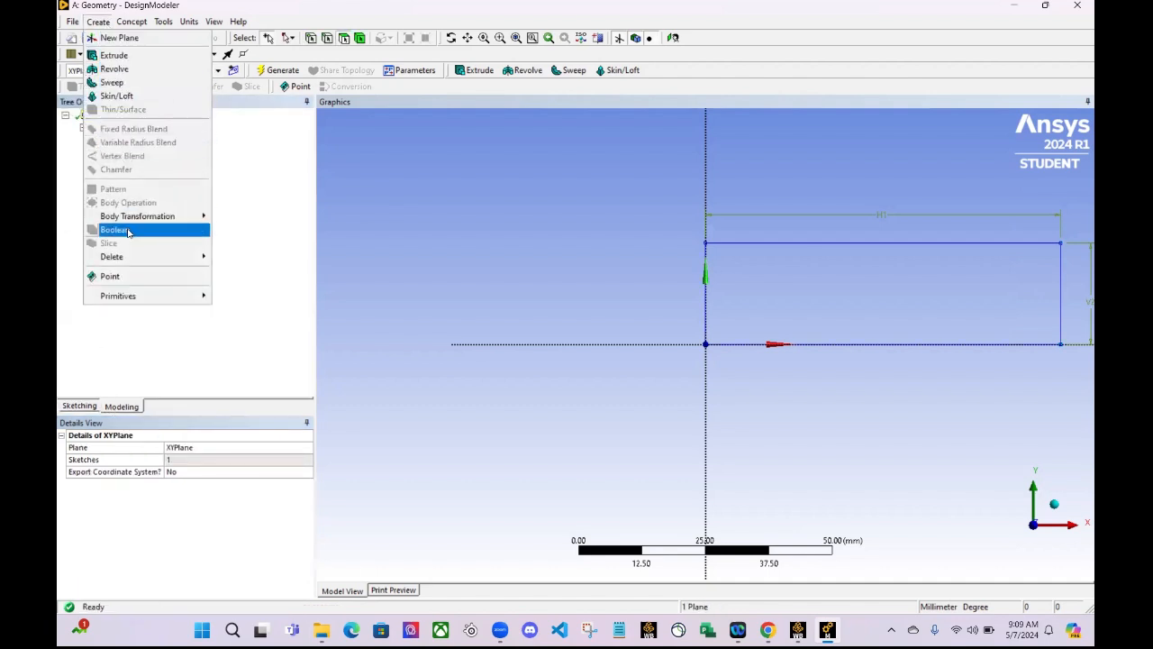
mouse_move(133, 27)
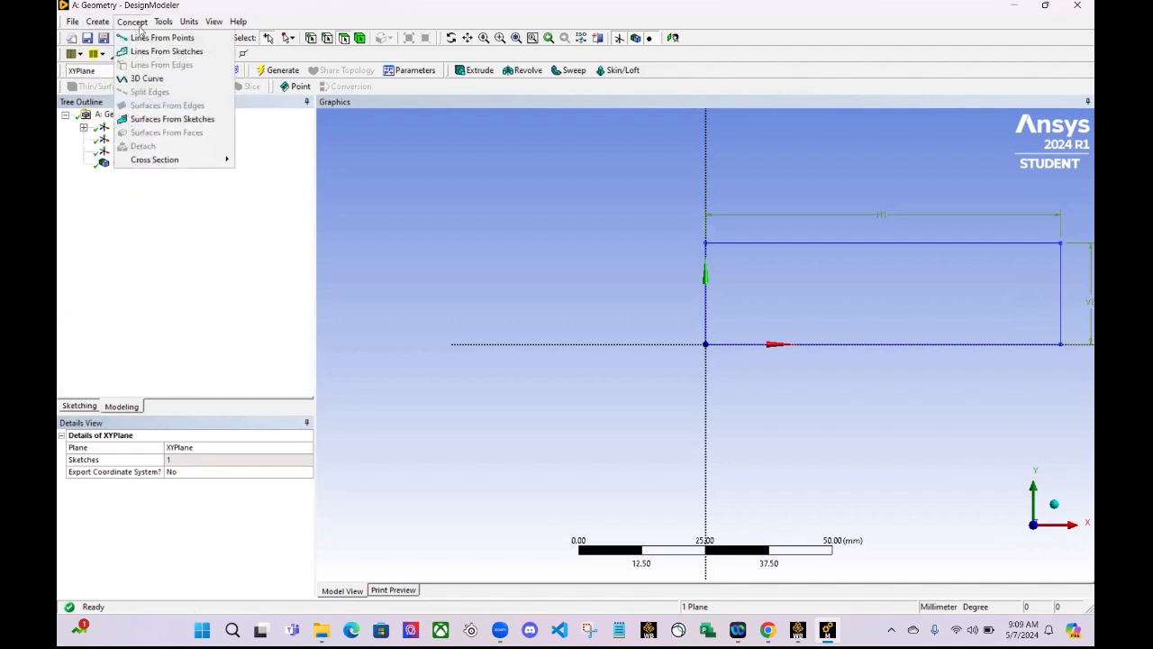
left_click(173, 121)
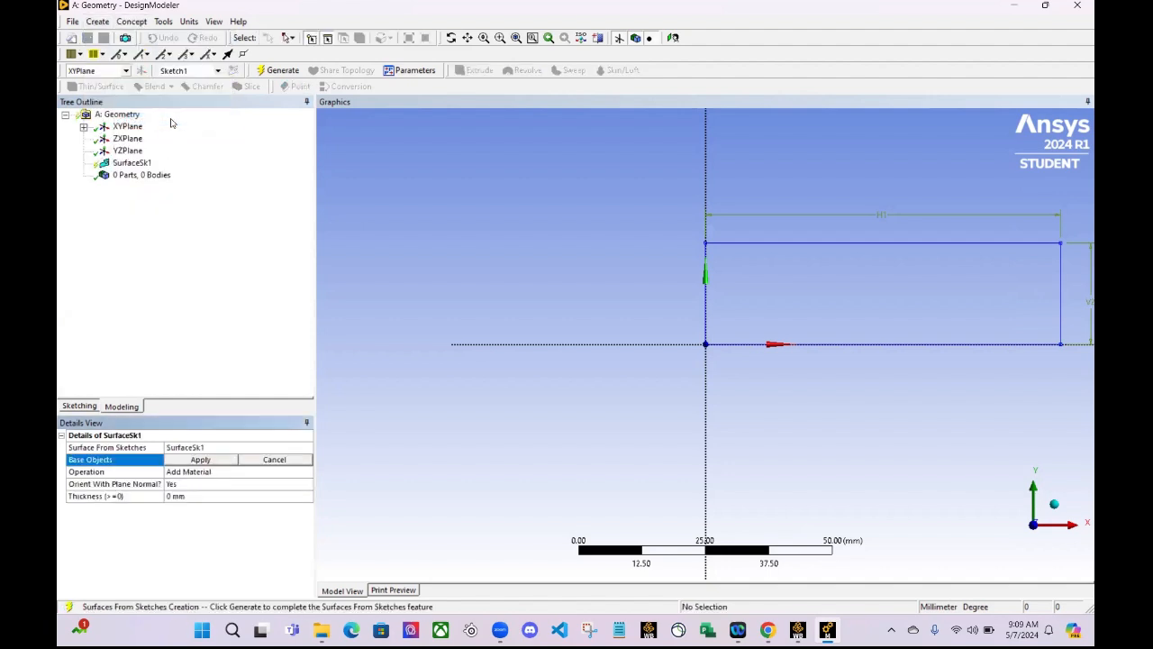
left_click(126, 126)
left_click(83, 127)
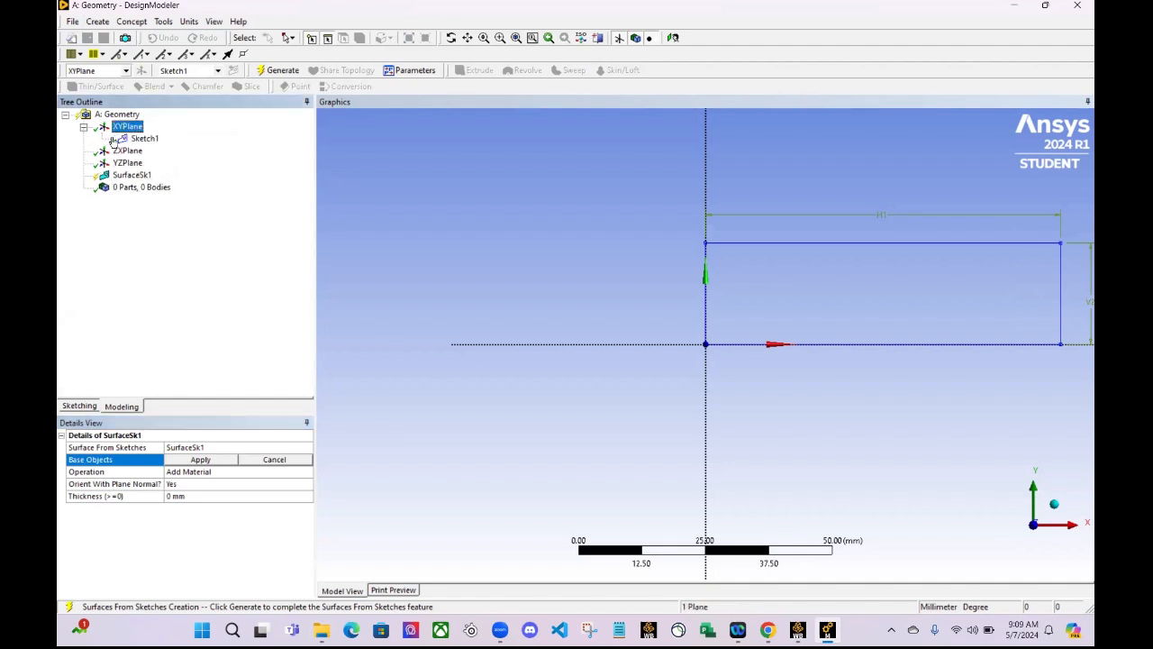
left_click(145, 138)
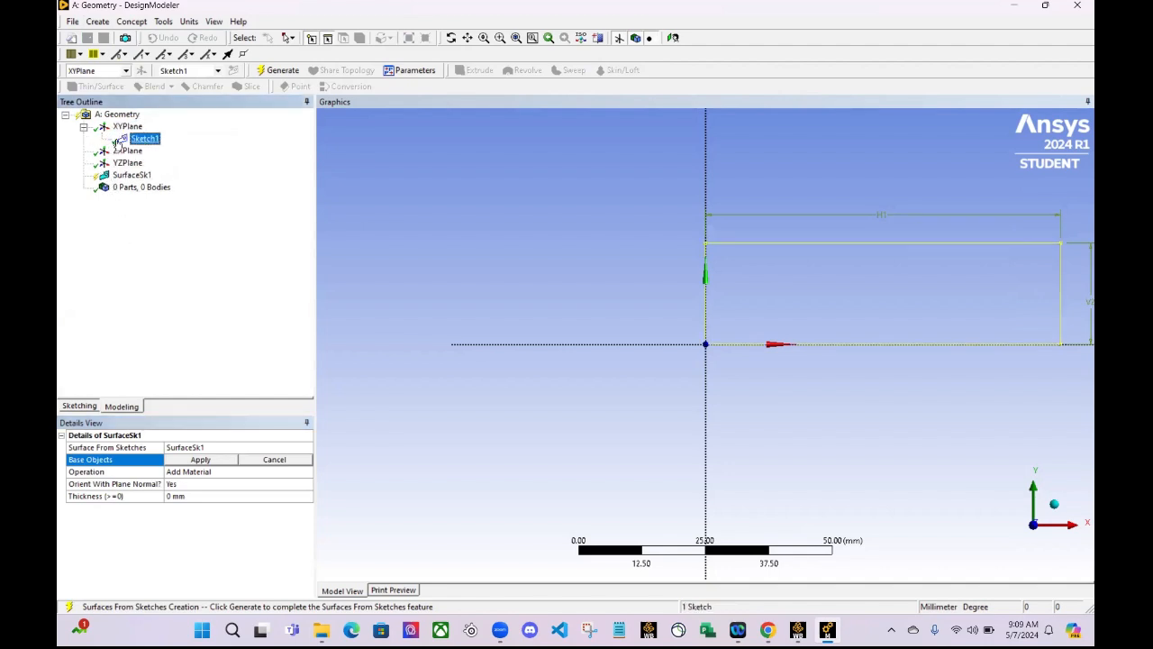
left_click(200, 460)
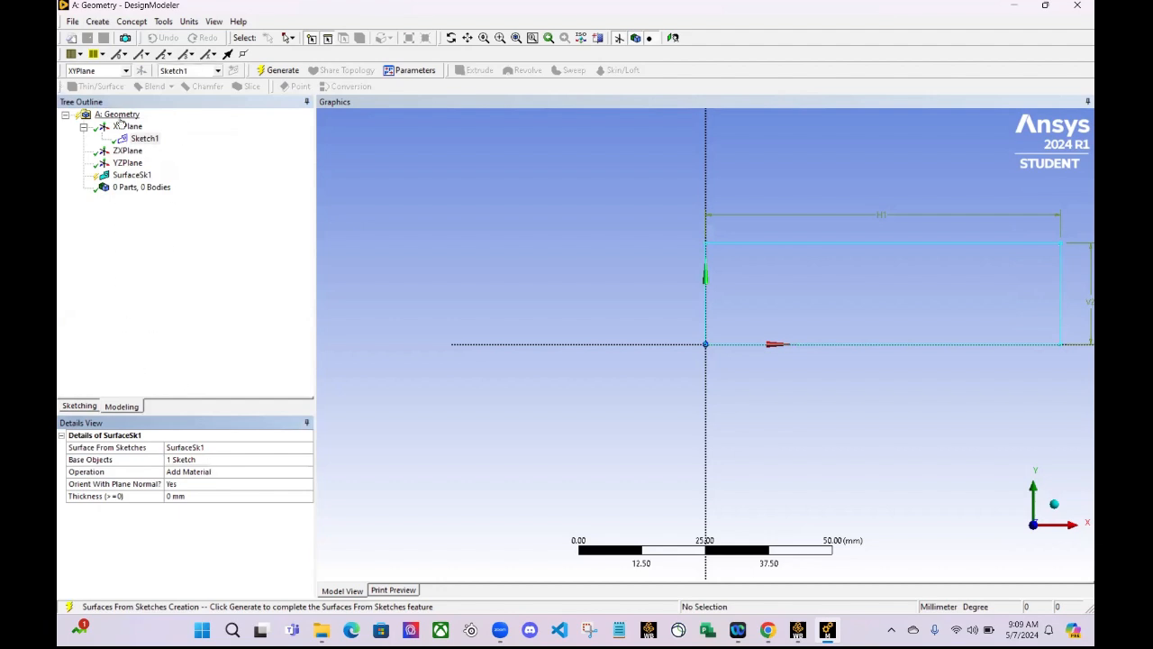
right_click(131, 183)
left_click(157, 199)
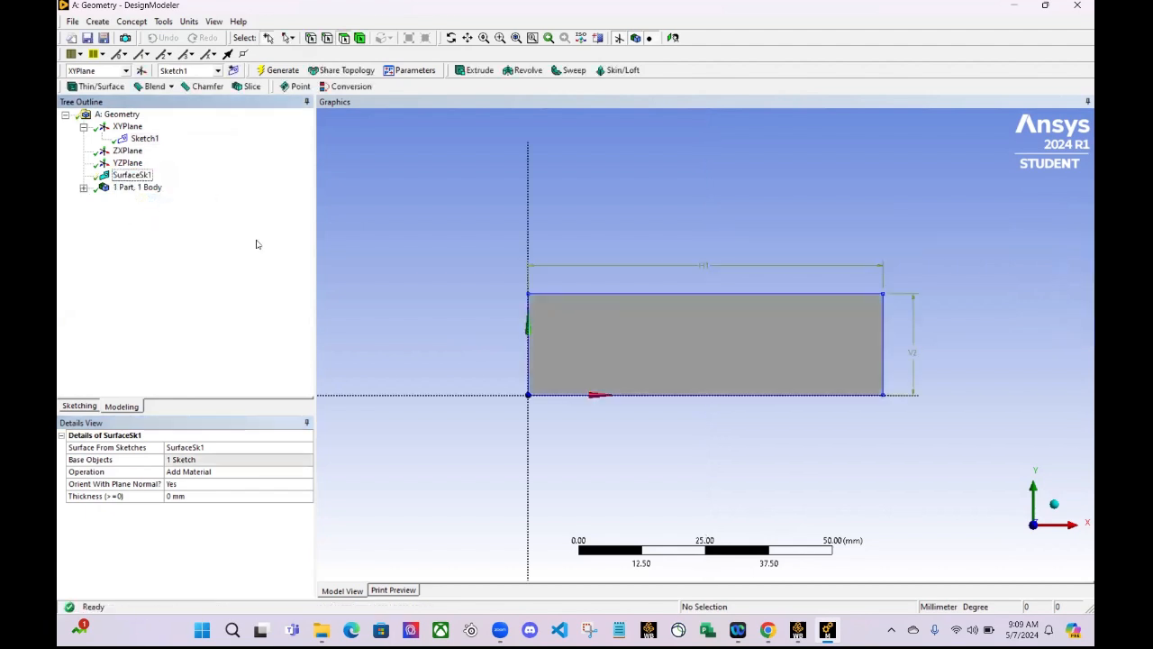
scroll(673, 347, "up", 5)
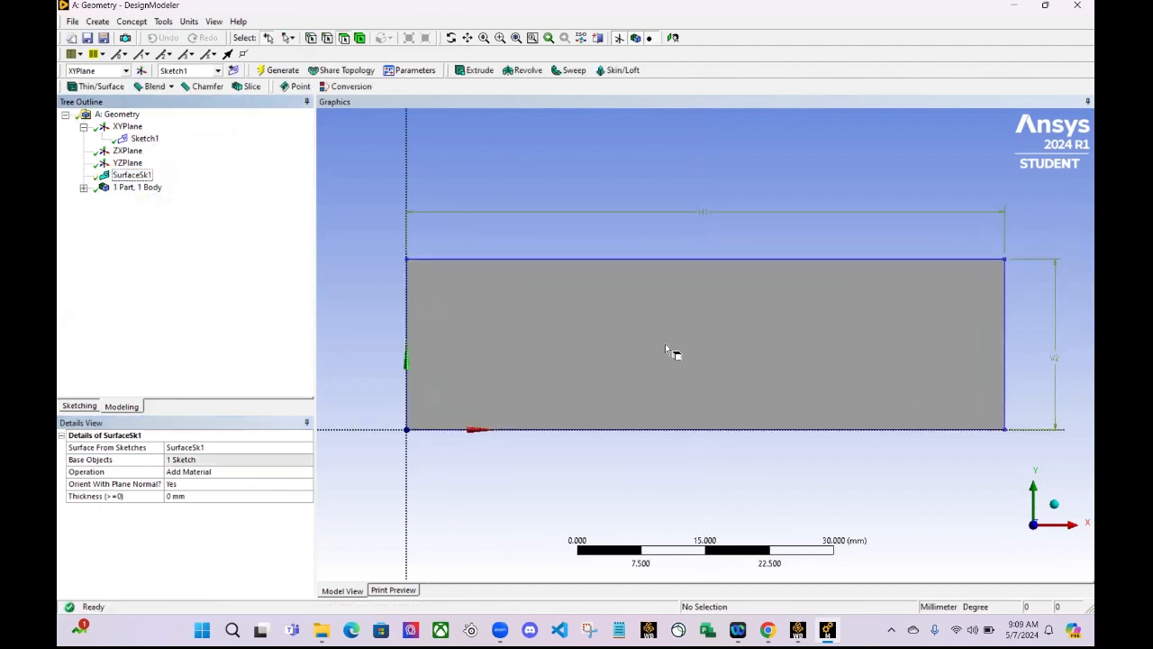
- Add a second sketch to the XY plane and select it
left_click(128, 127)
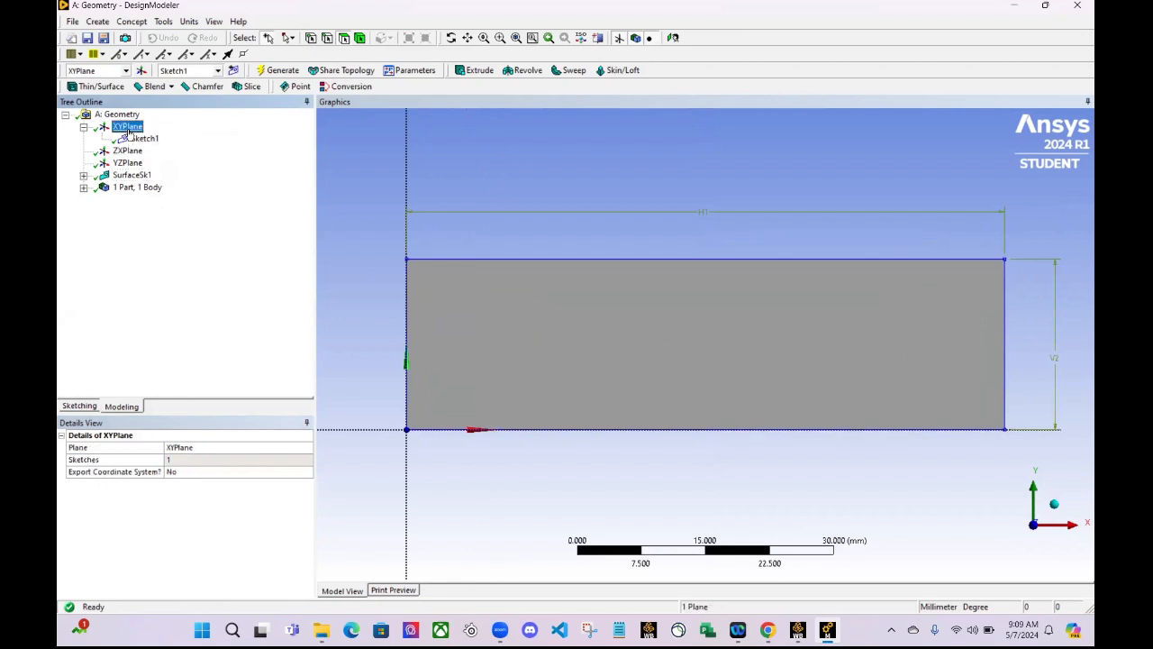
right_click(128, 131)
left_click(175, 265)
left_click(97, 20)
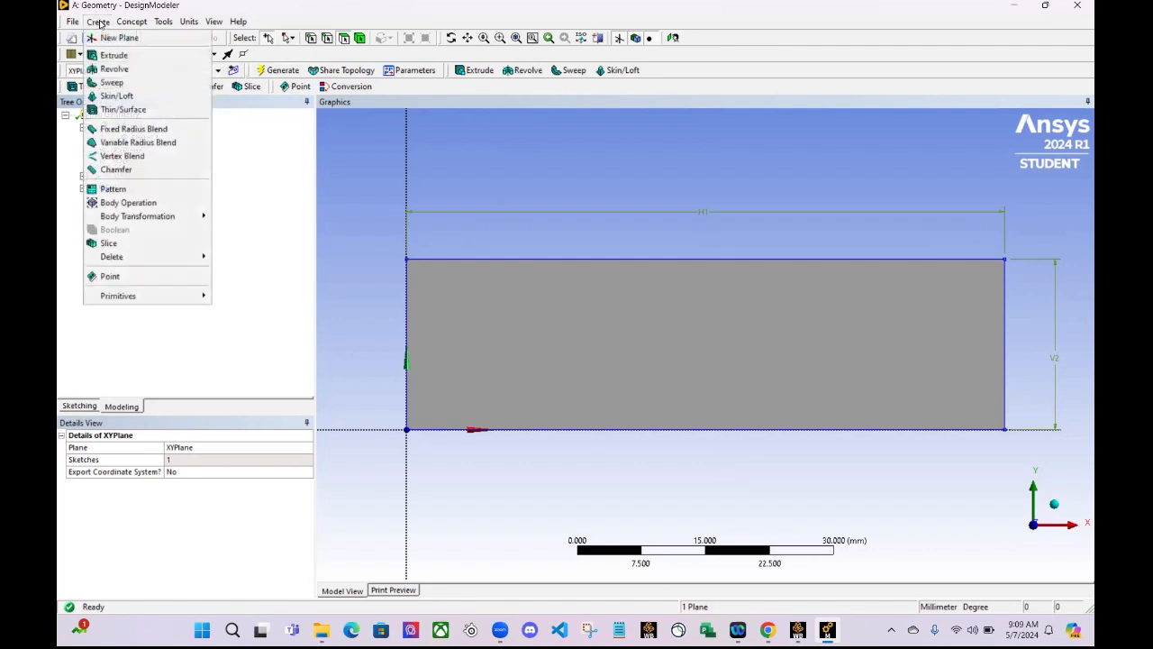
left_click(252, 153)
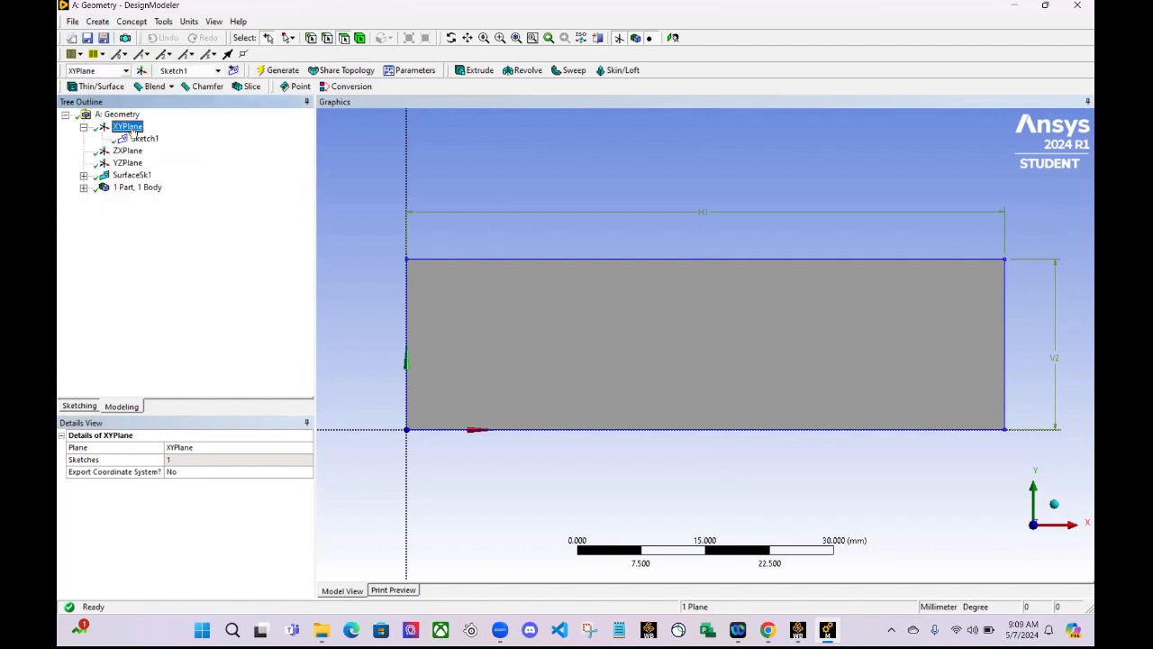
left_click(232, 71)
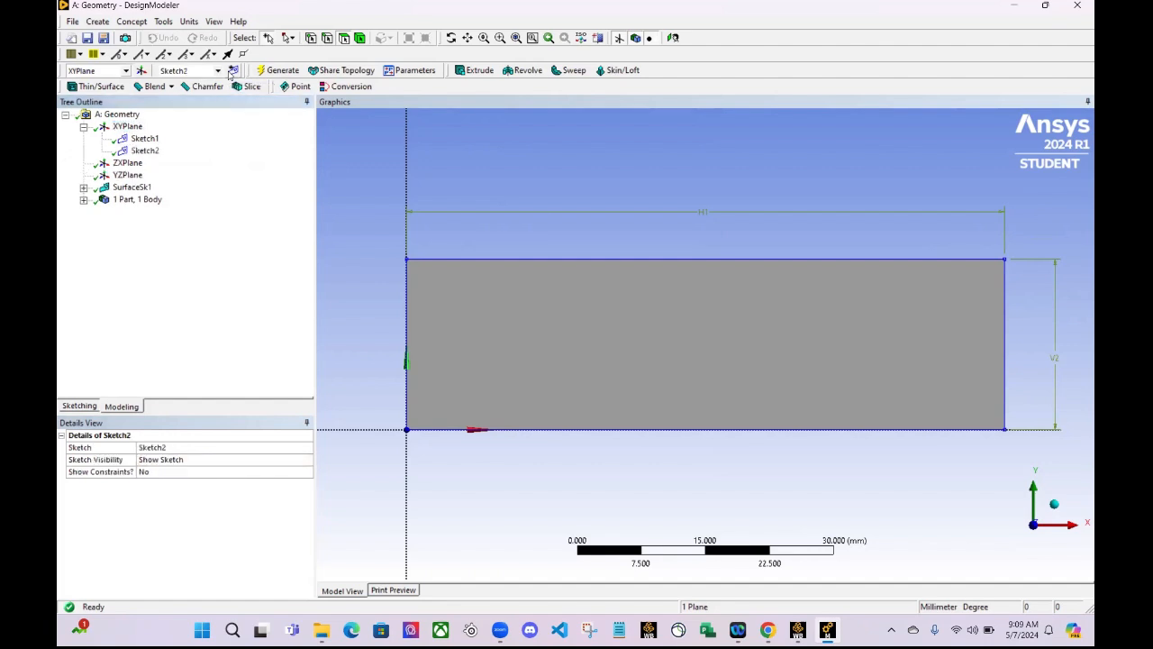
left_click(146, 150)
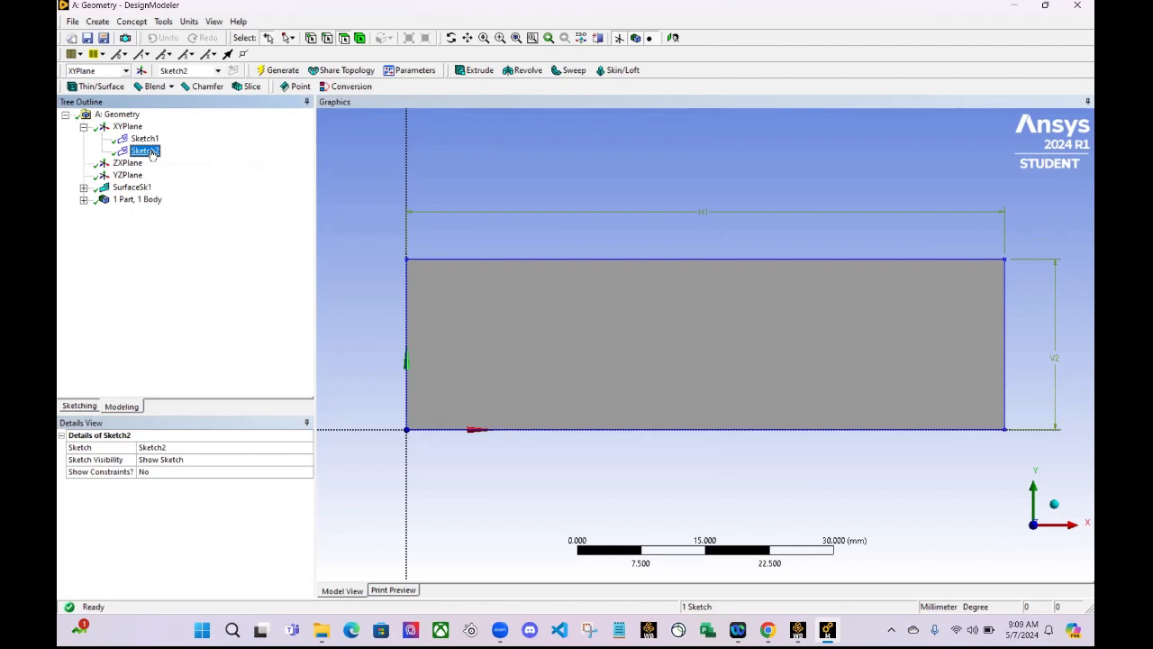
- Sketch a circle about 7 mm in diameter near the middle of the rectangular surface in the second sketch
left_click(80, 407)
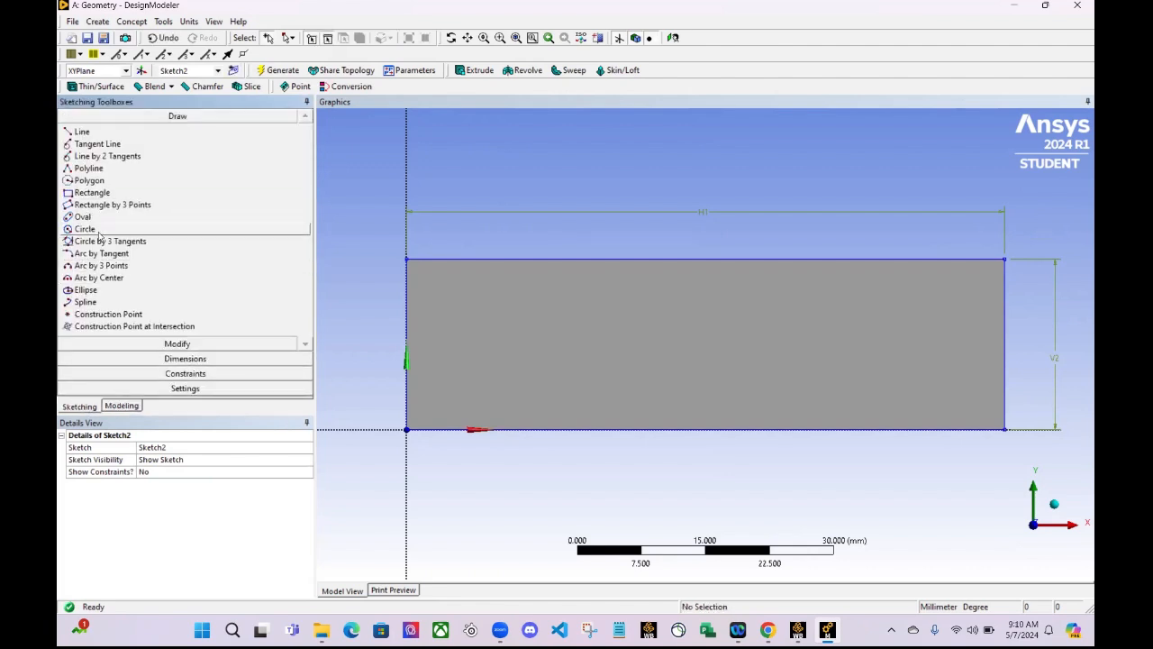
left_click(98, 230)
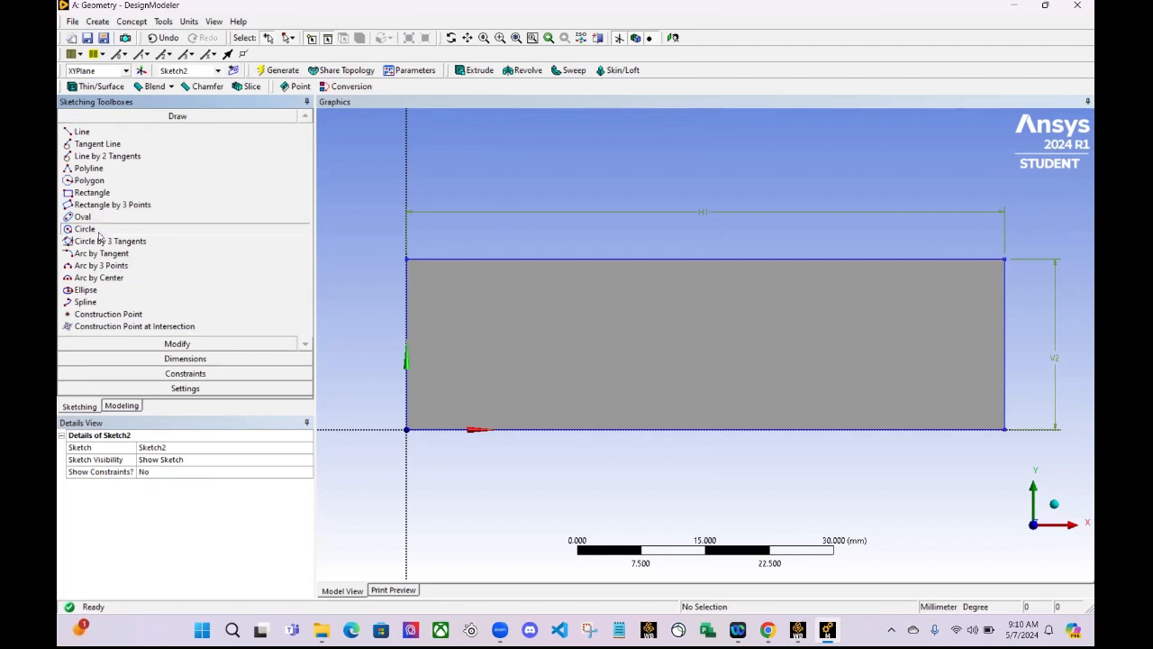
left_click(715, 338)
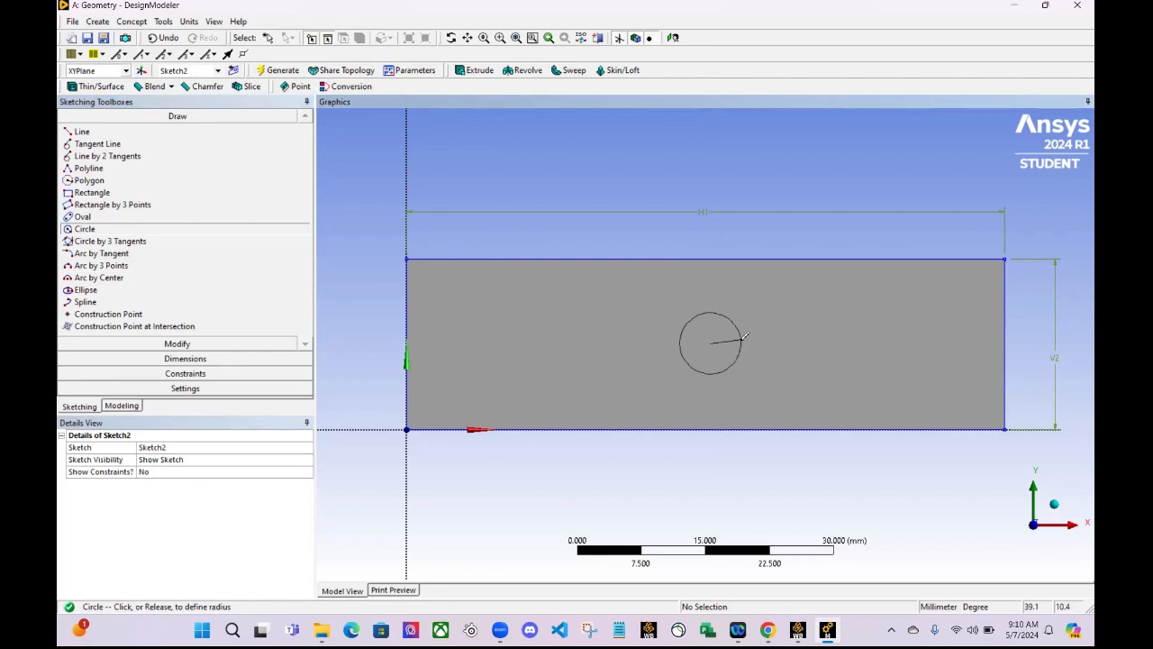
left_click(744, 337)
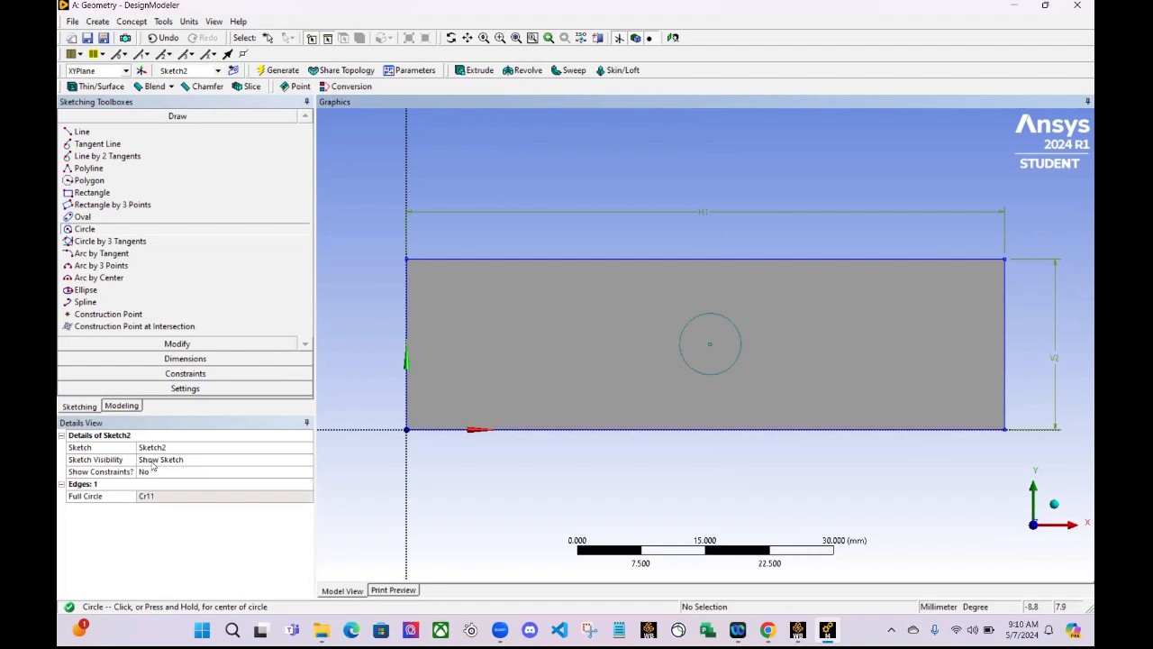
- Add a general dimension to the circle and set its diameter to 5 mm
left_click(117, 359)
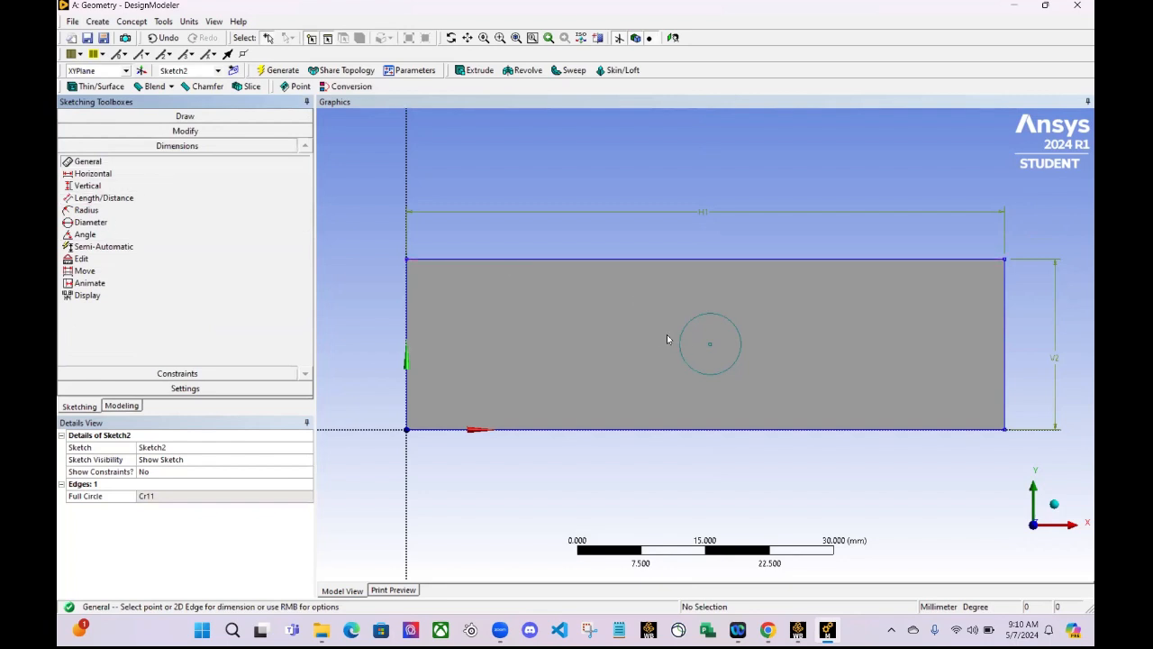
left_click(687, 357)
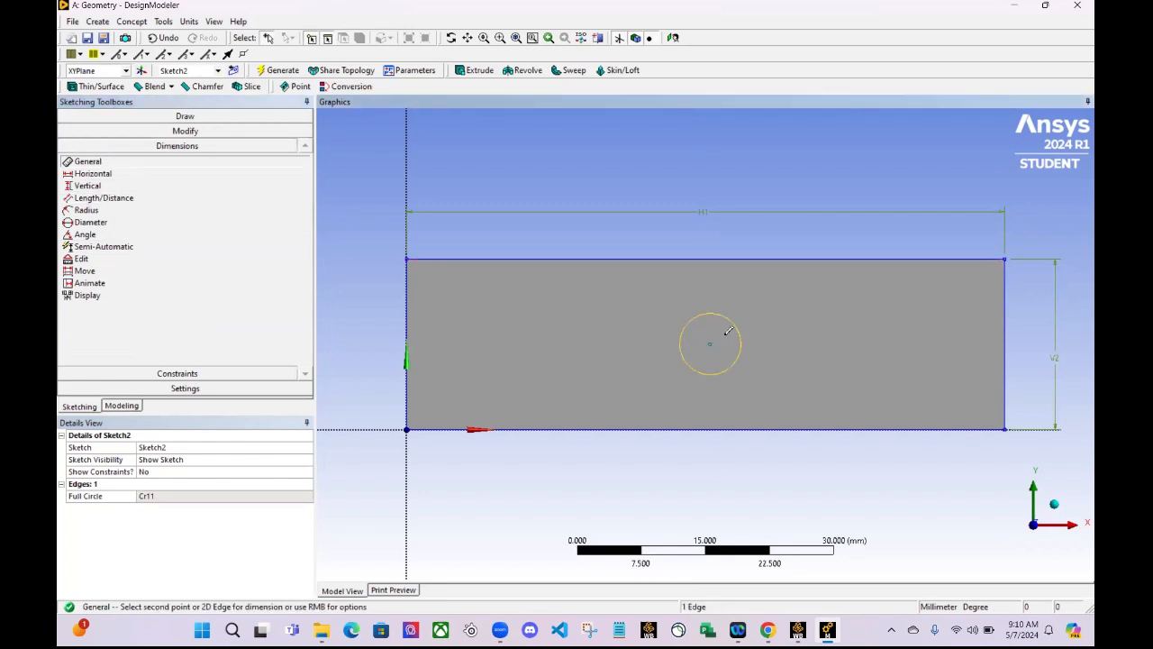
left_click(721, 337)
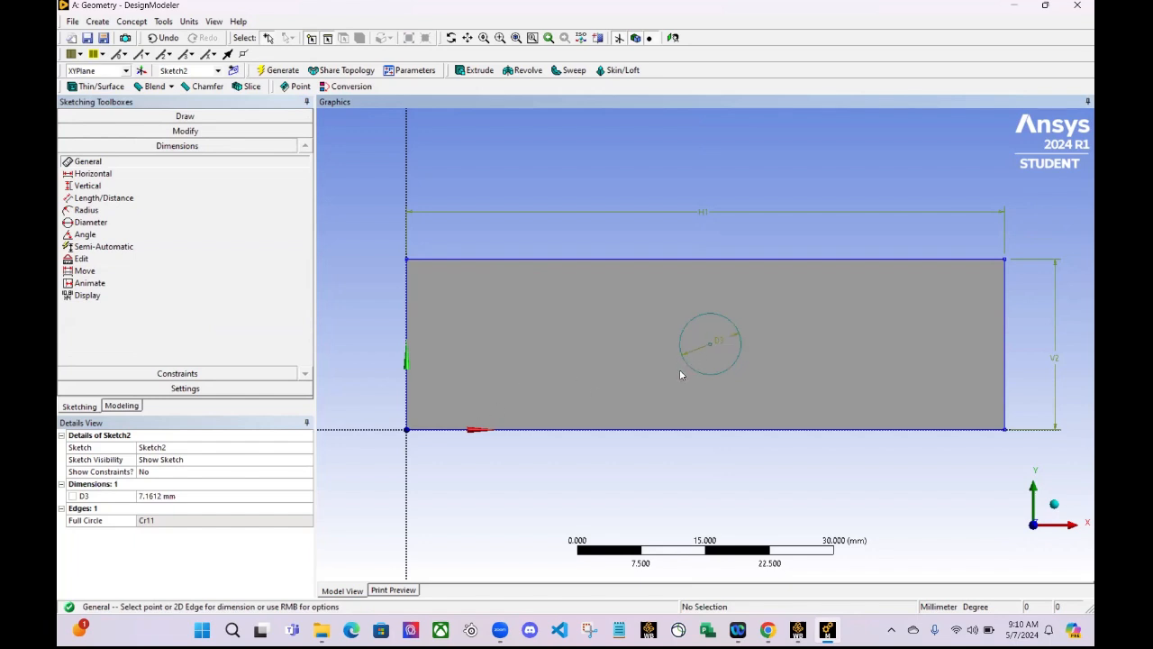
left_click(247, 494)
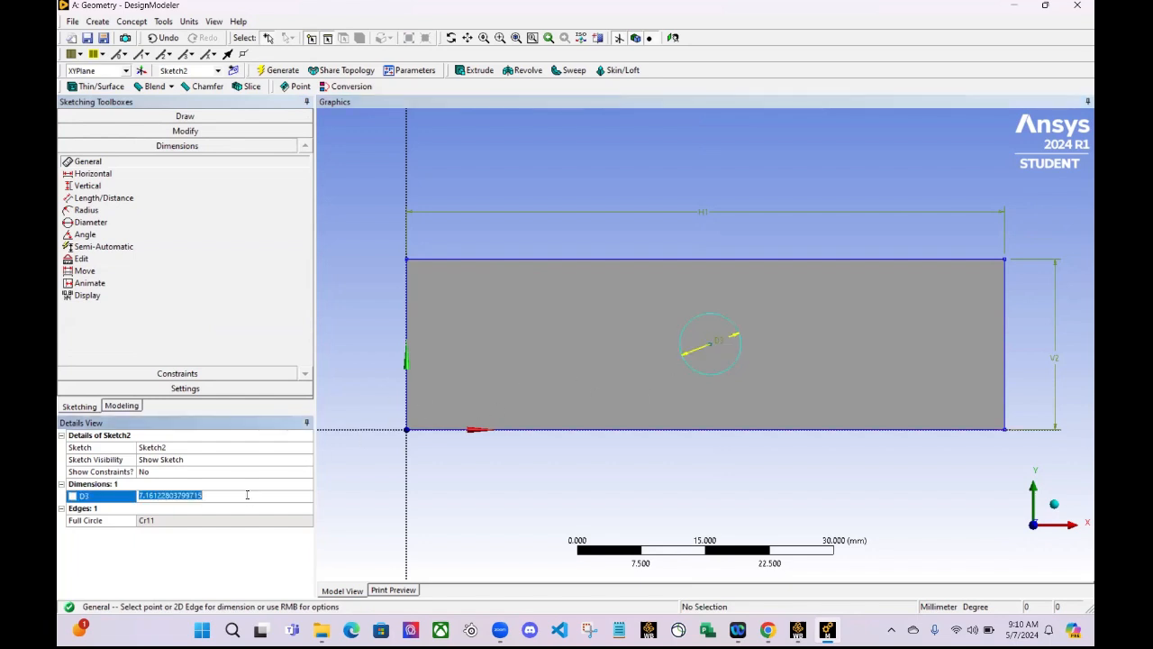
type("5")
key("Return")
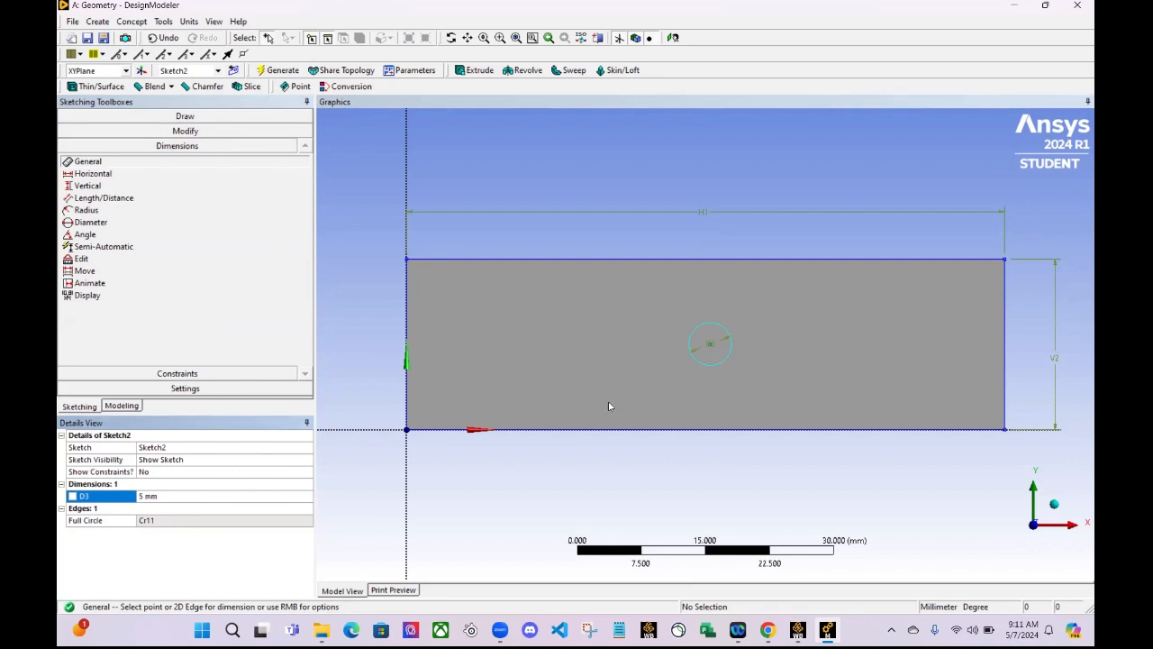
- Add a horizontal dimension from the rectangle's vertical edge at the origin to the circle's centre and set it to 35 mm
scroll(651, 378, "up", 2)
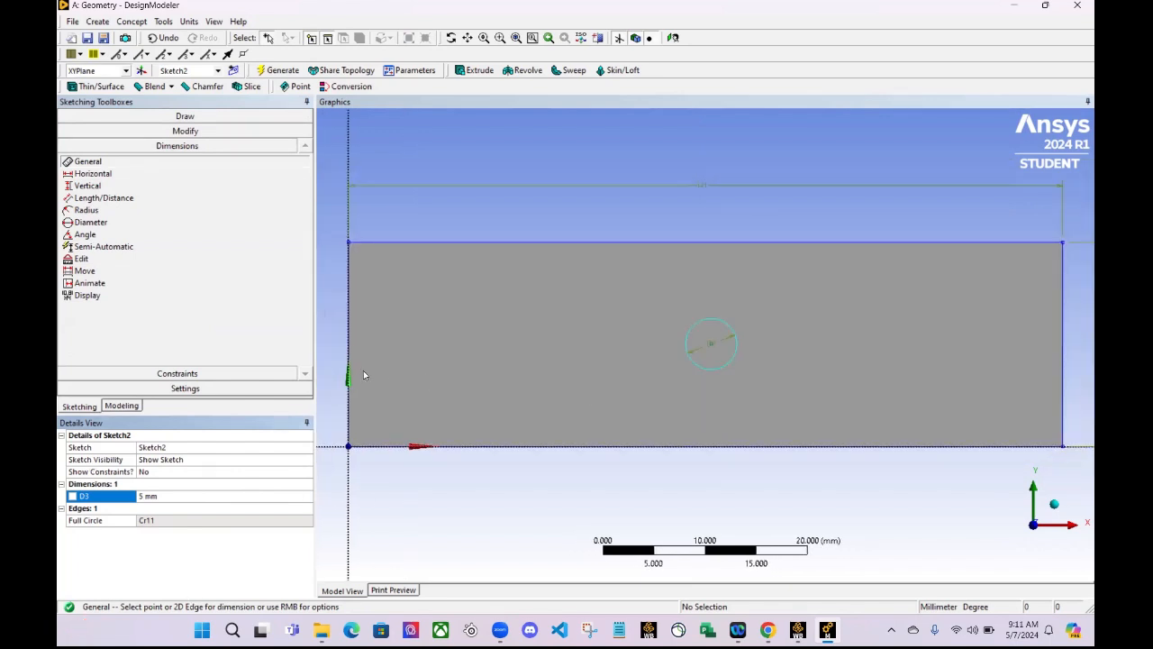
left_click(90, 173)
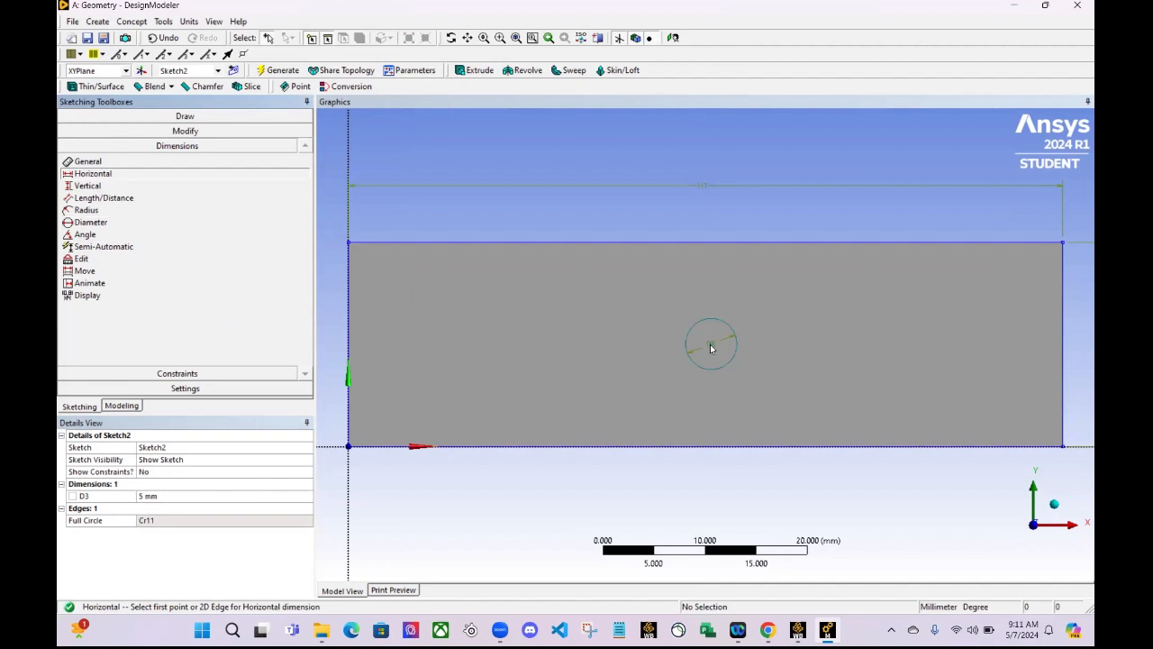
left_click(350, 356)
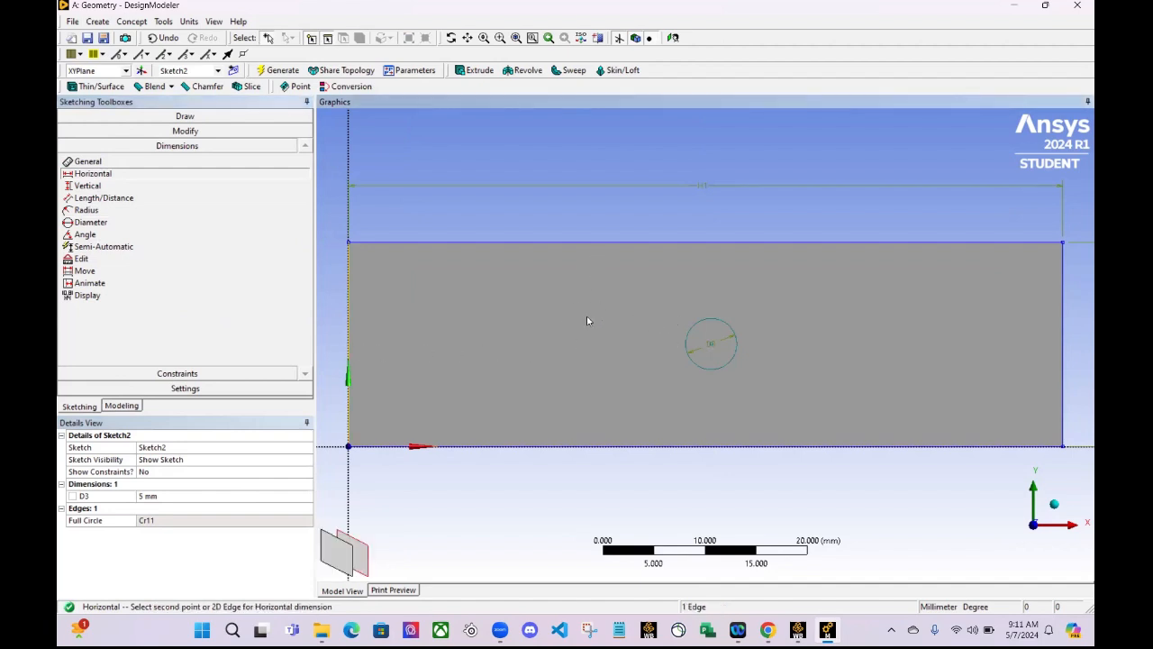
left_click(721, 352)
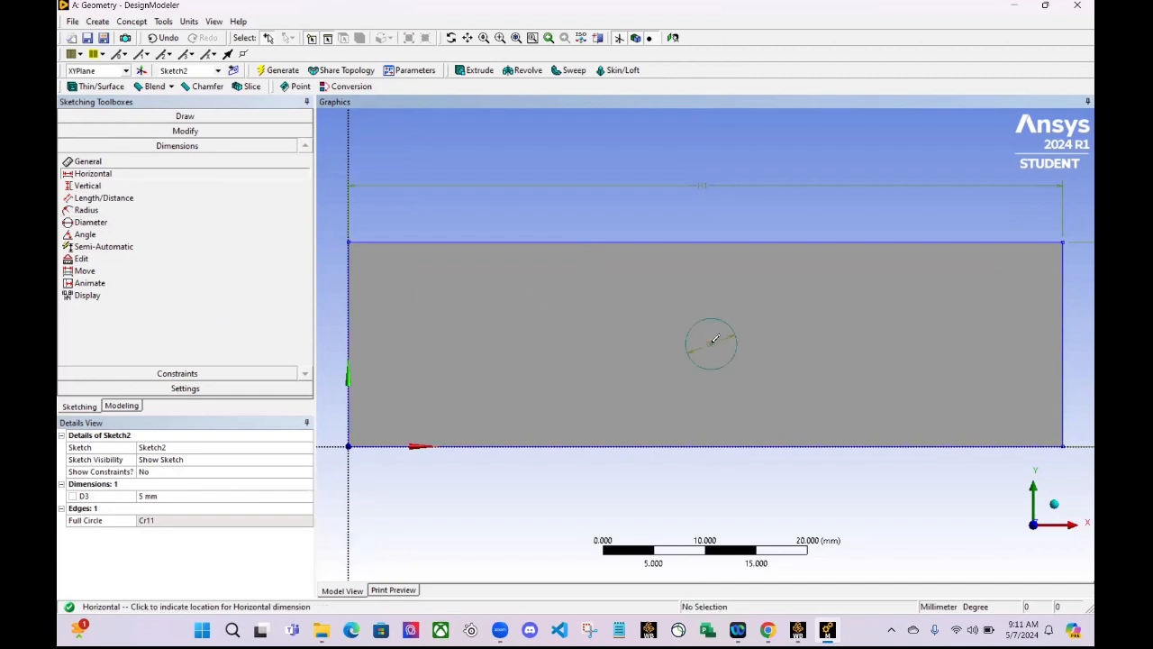
left_click(598, 353)
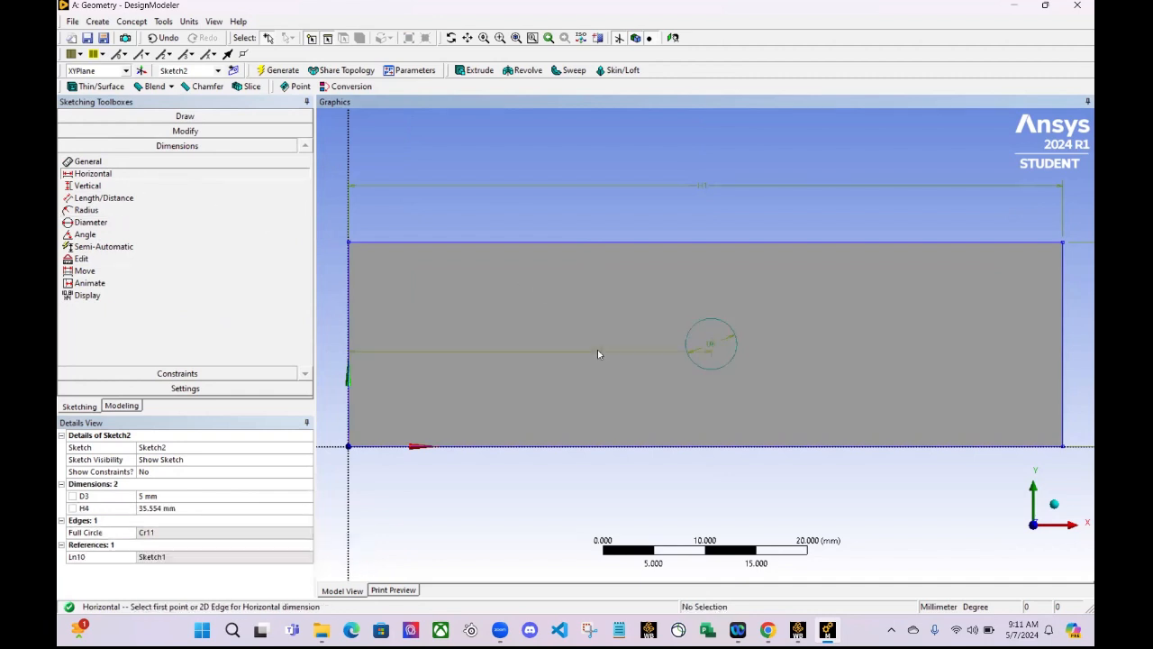
left_click(242, 508)
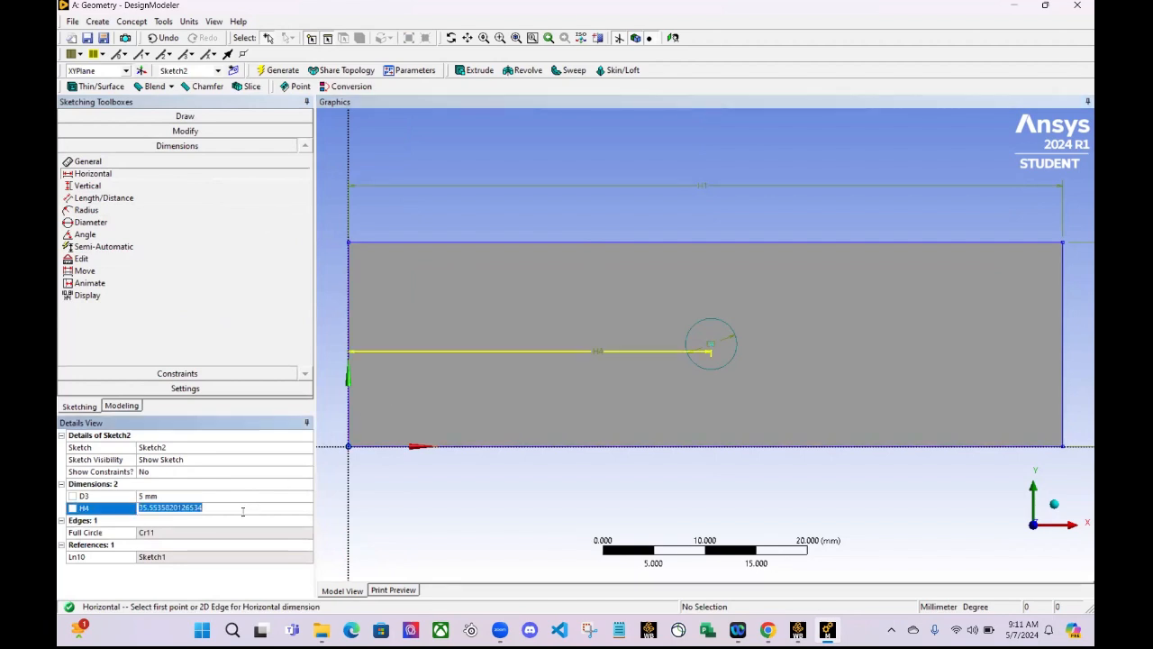
type("35")
key("Return")
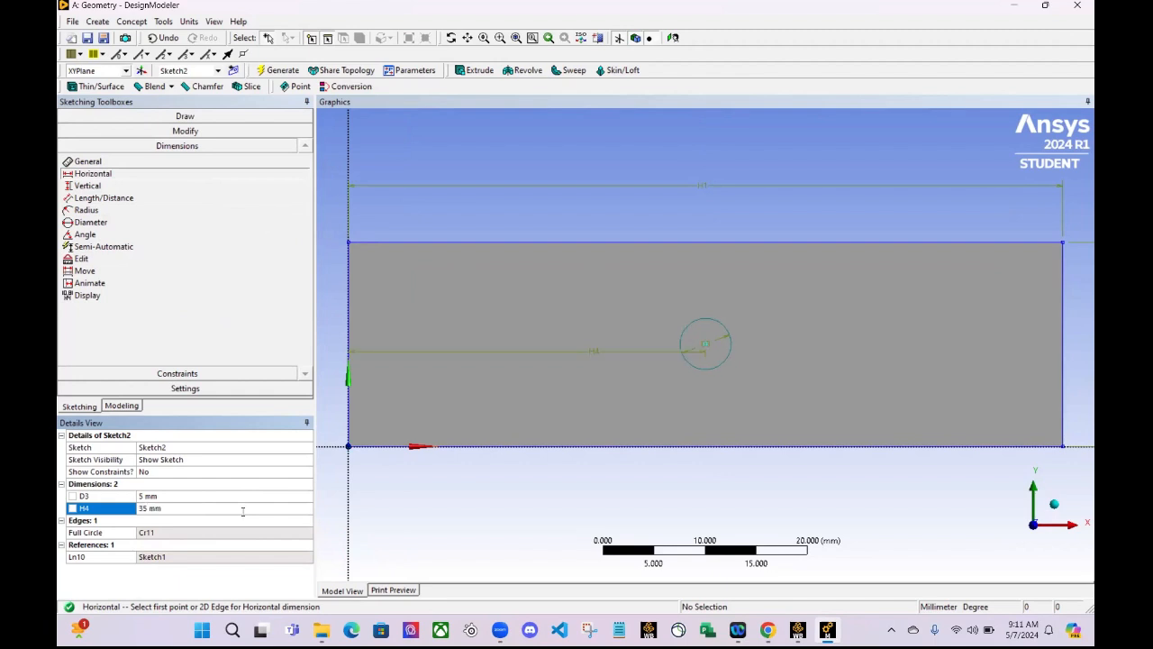
- Add a vertical dimension from the circle's centre to the rectangle's lower edge, set it to 10 mm, and return to modeling mode
left_click(167, 185)
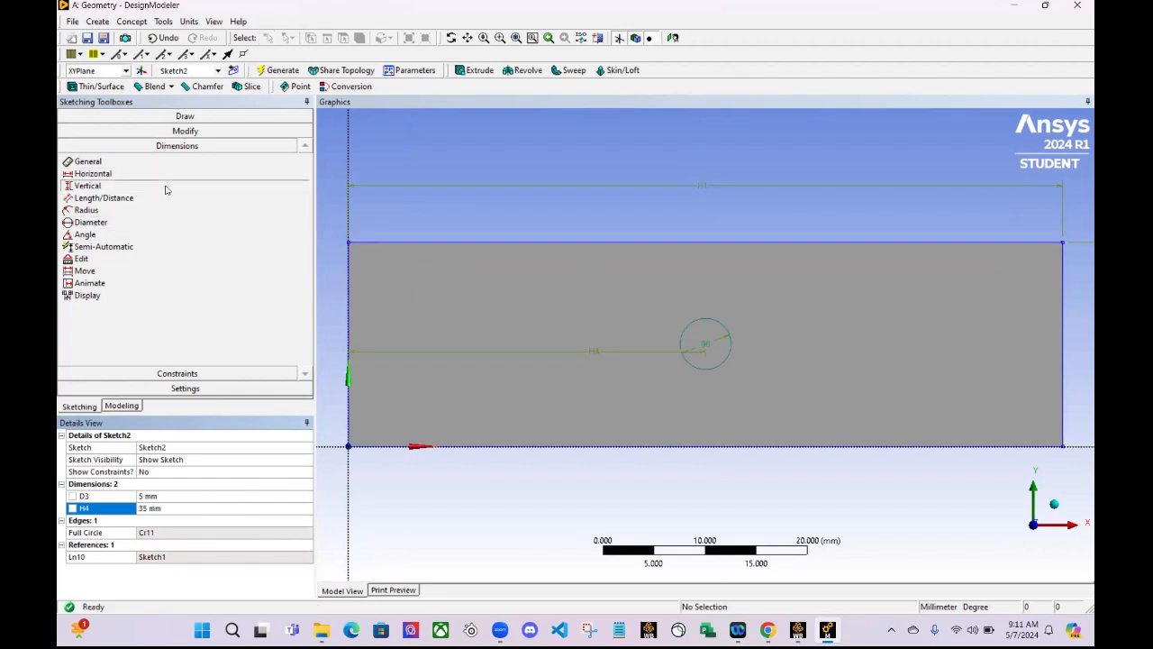
left_click(705, 343)
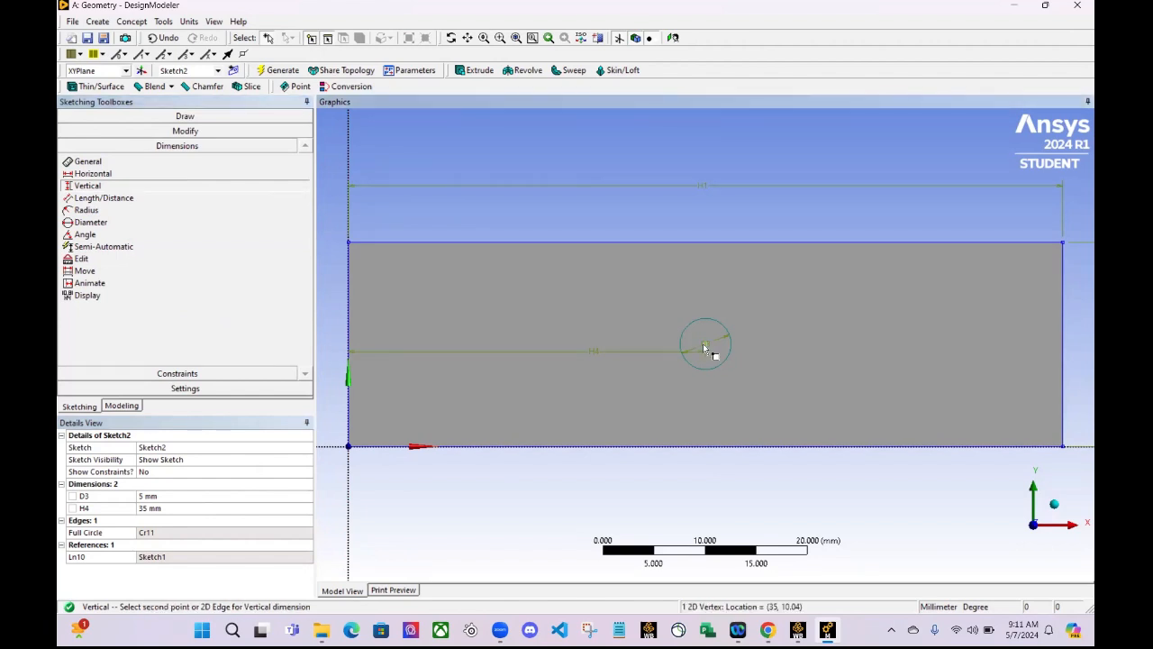
left_click(708, 445)
left_click(701, 412)
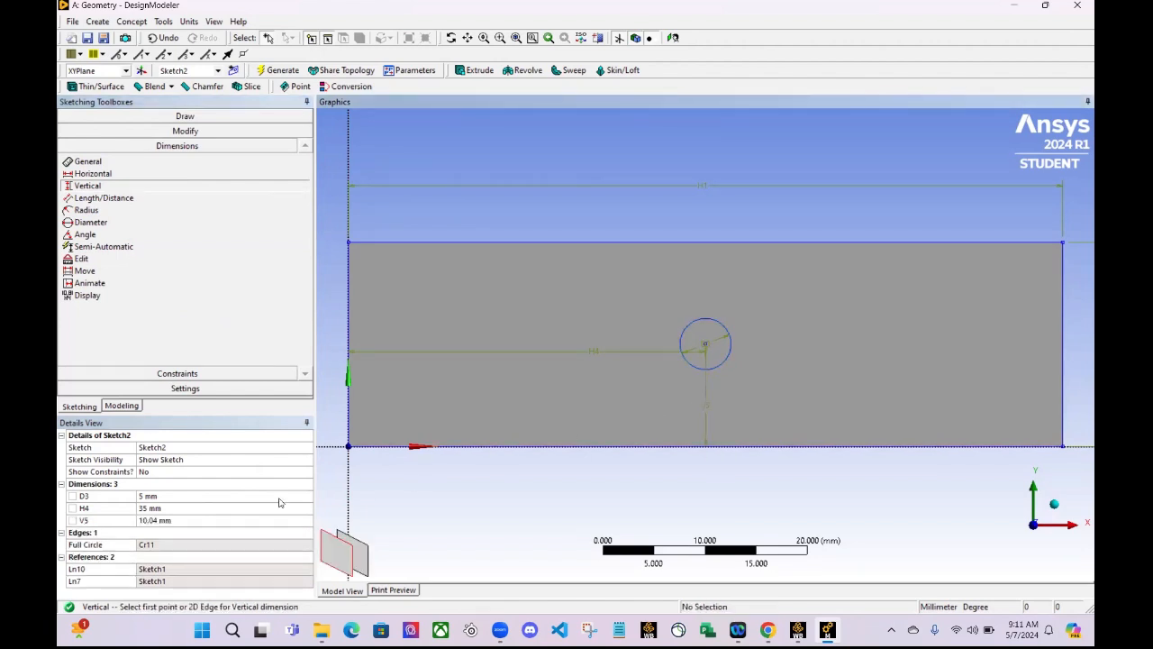
left_click(260, 522)
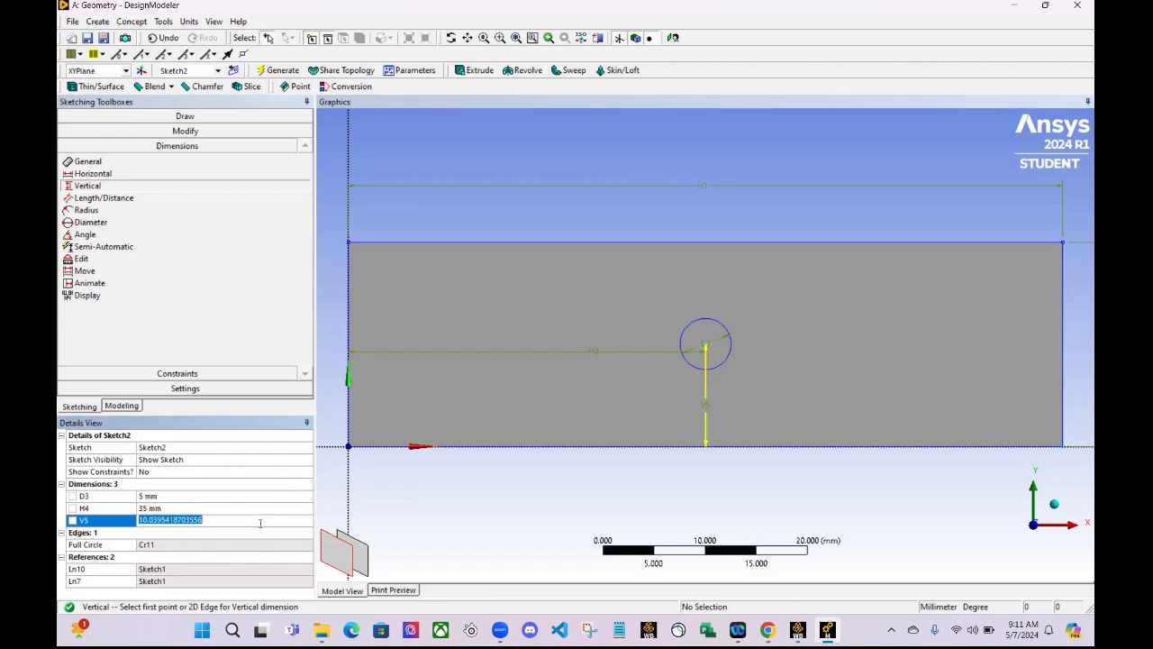
type("10")
key("Return")
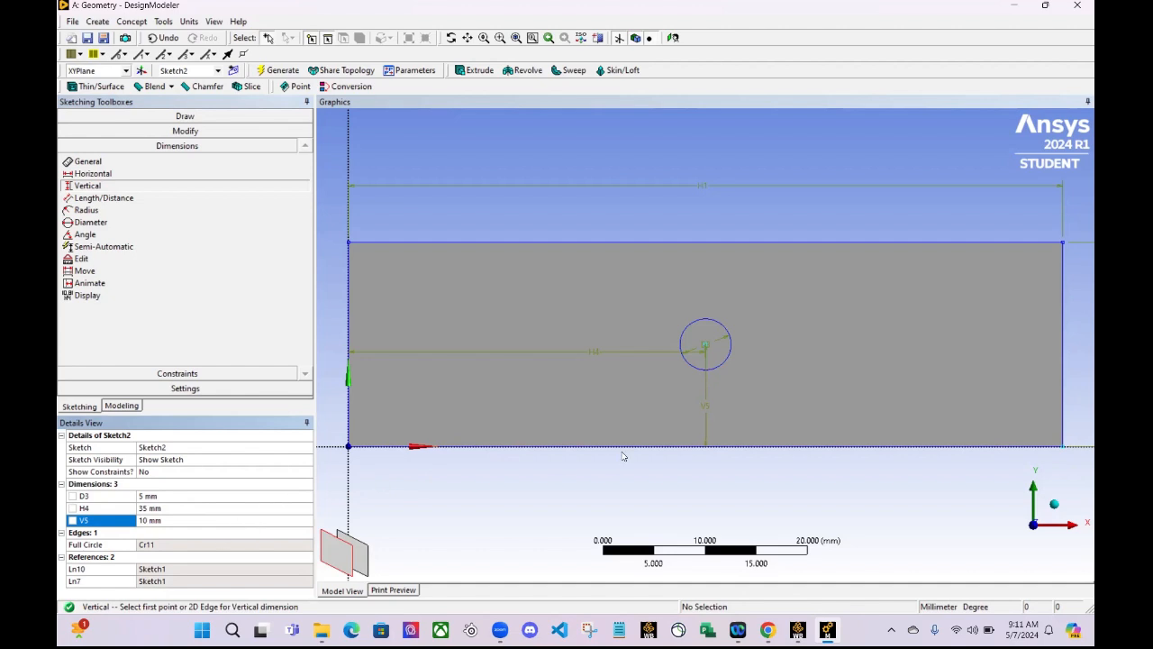
left_click(120, 405)
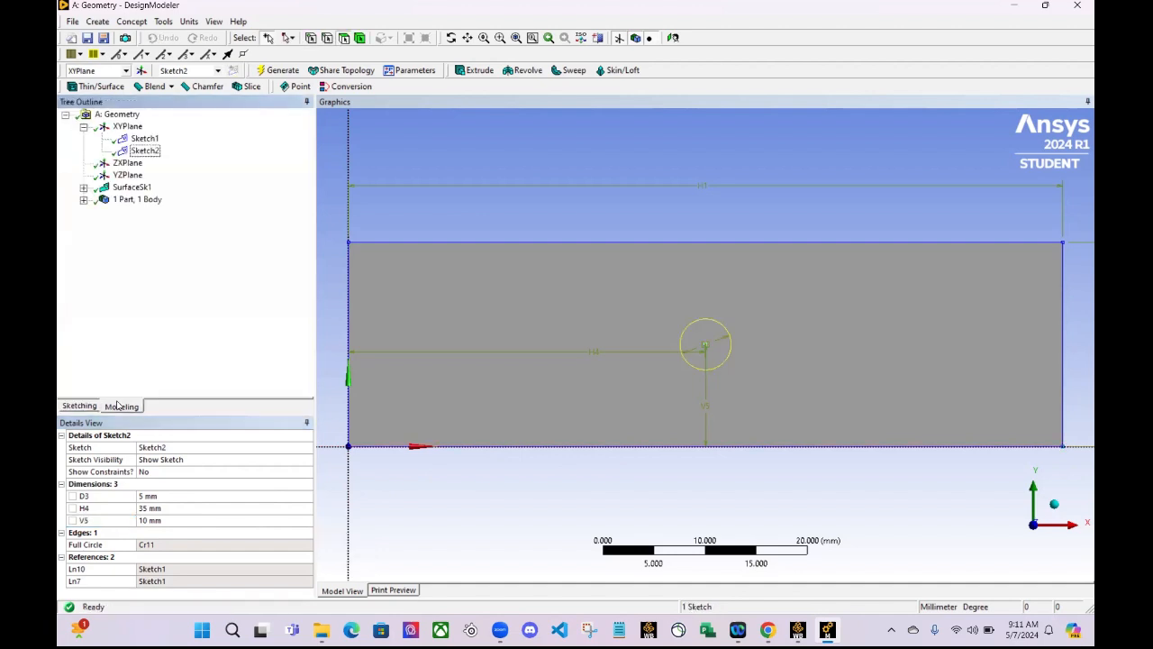
left_click(98, 21)
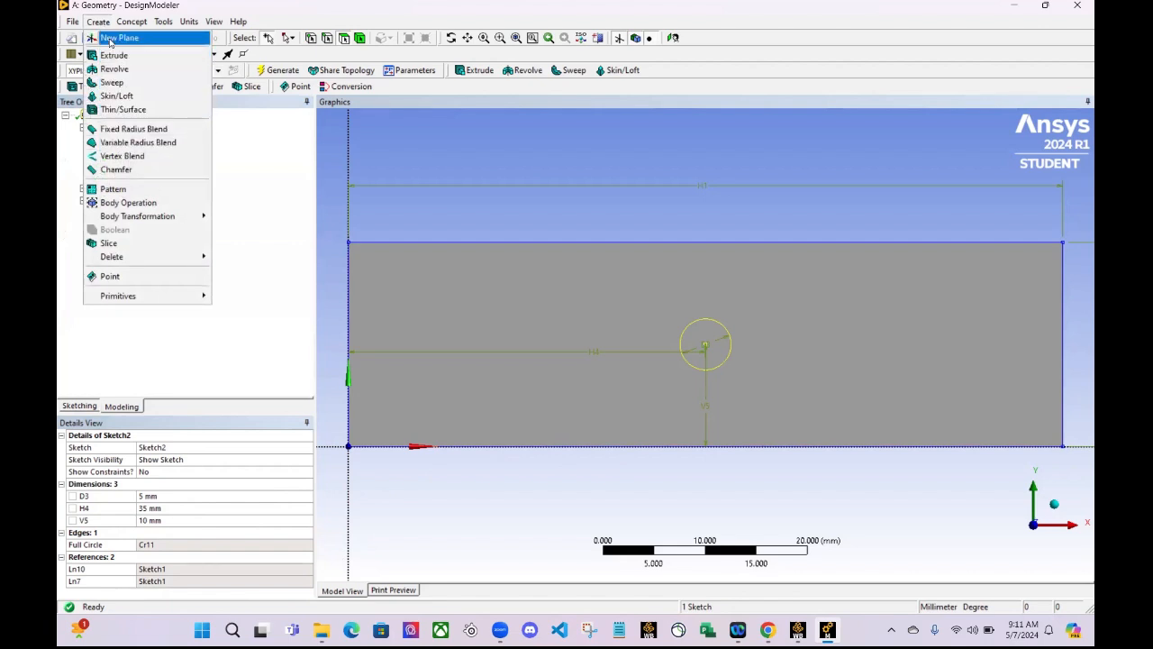
mouse_move(133, 21)
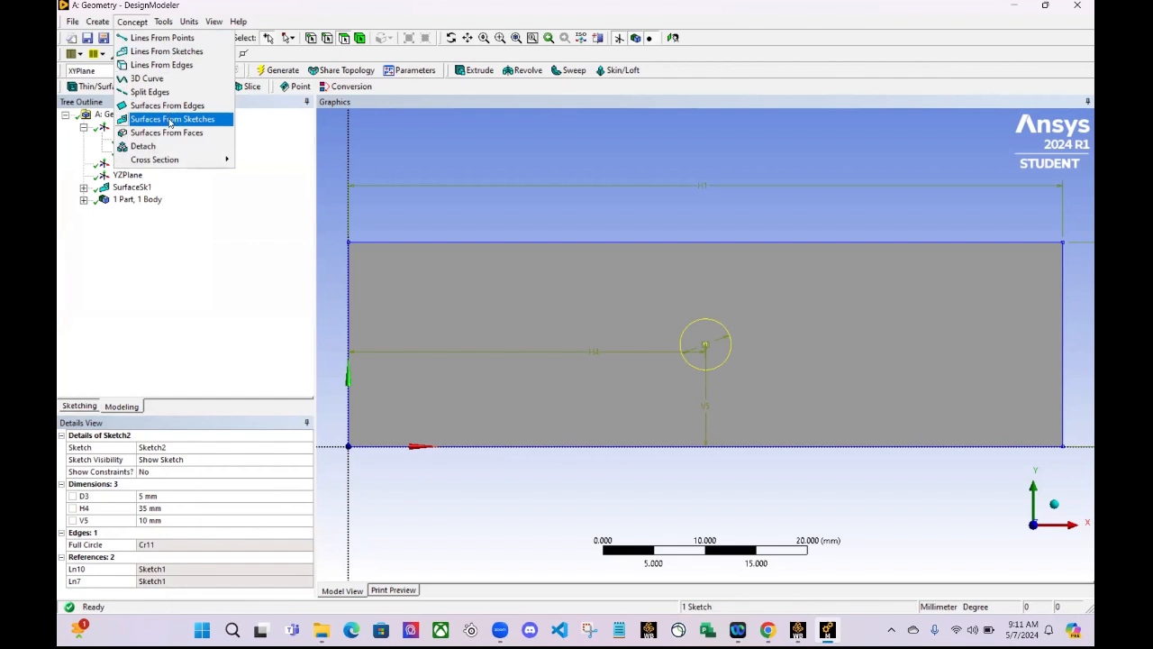
left_click(249, 246)
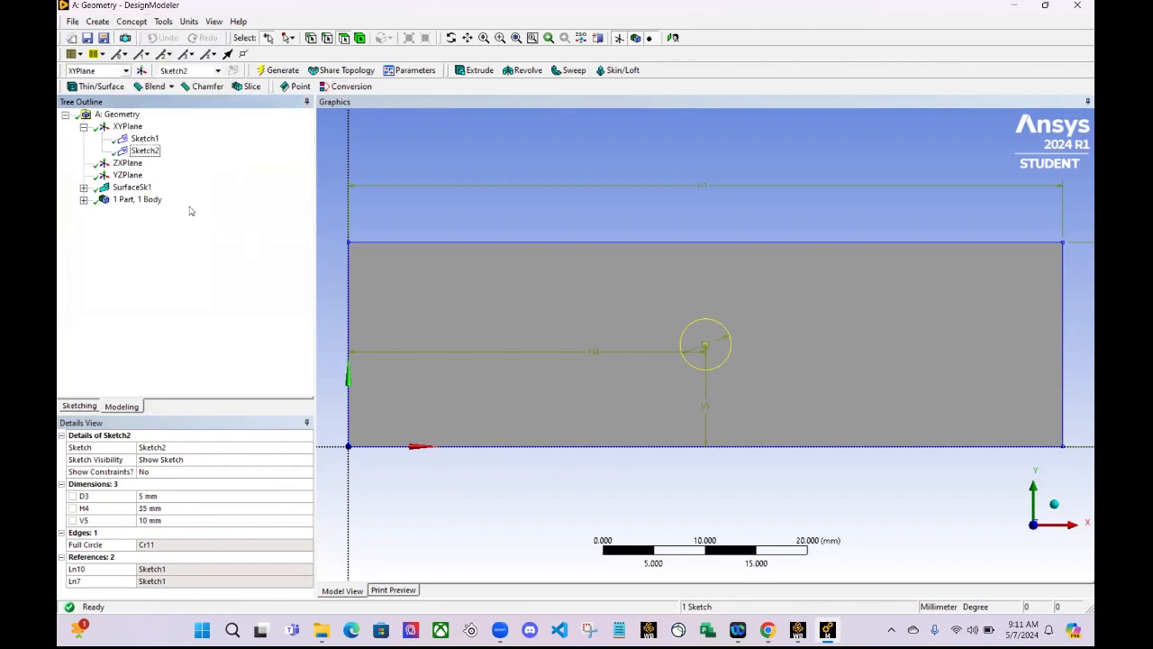
- Change the rectangular surface's operation to Add Frozen and regenerate the model
left_click(123, 187)
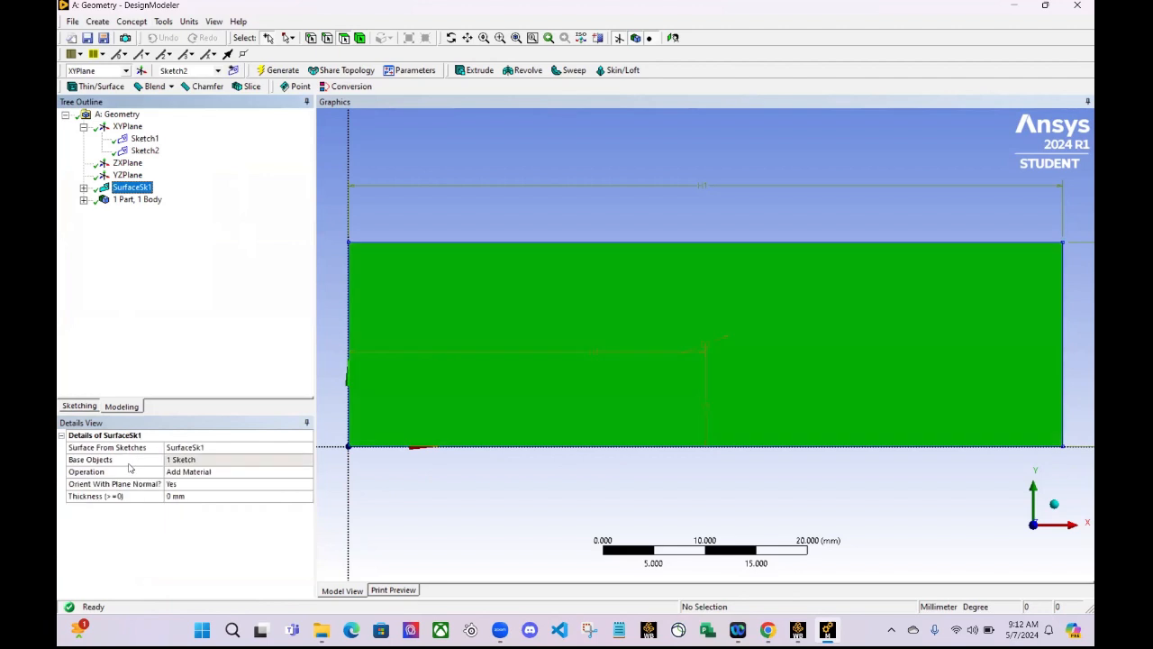
left_click(217, 471)
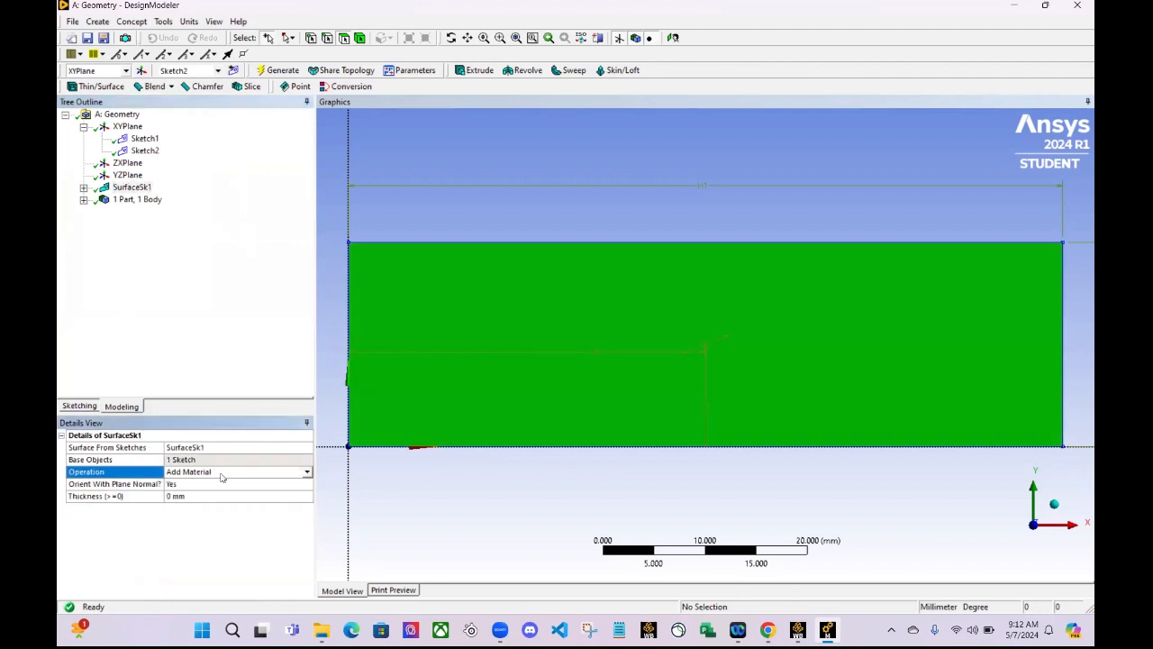
left_click(306, 475)
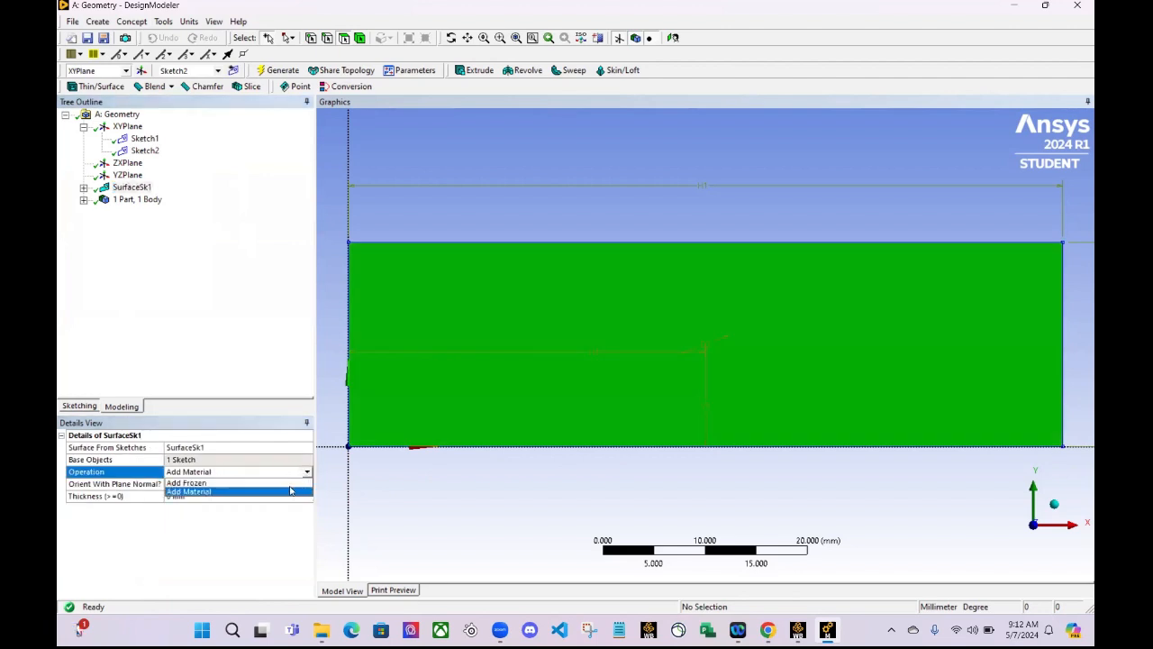
left_click(287, 489)
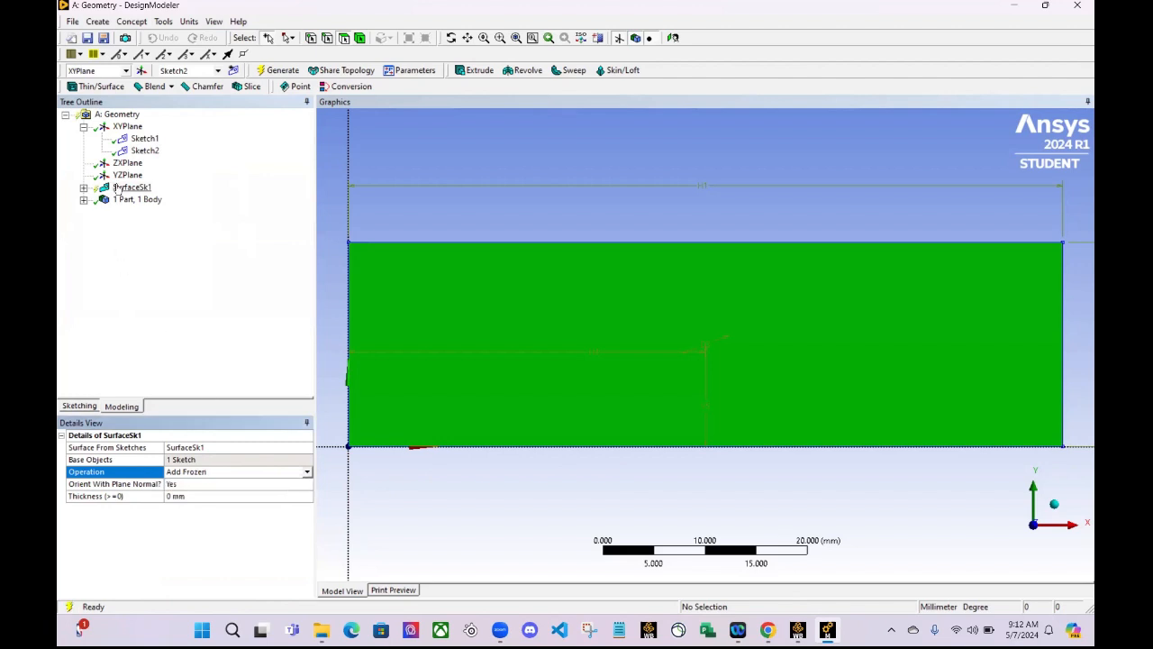
left_click(277, 70)
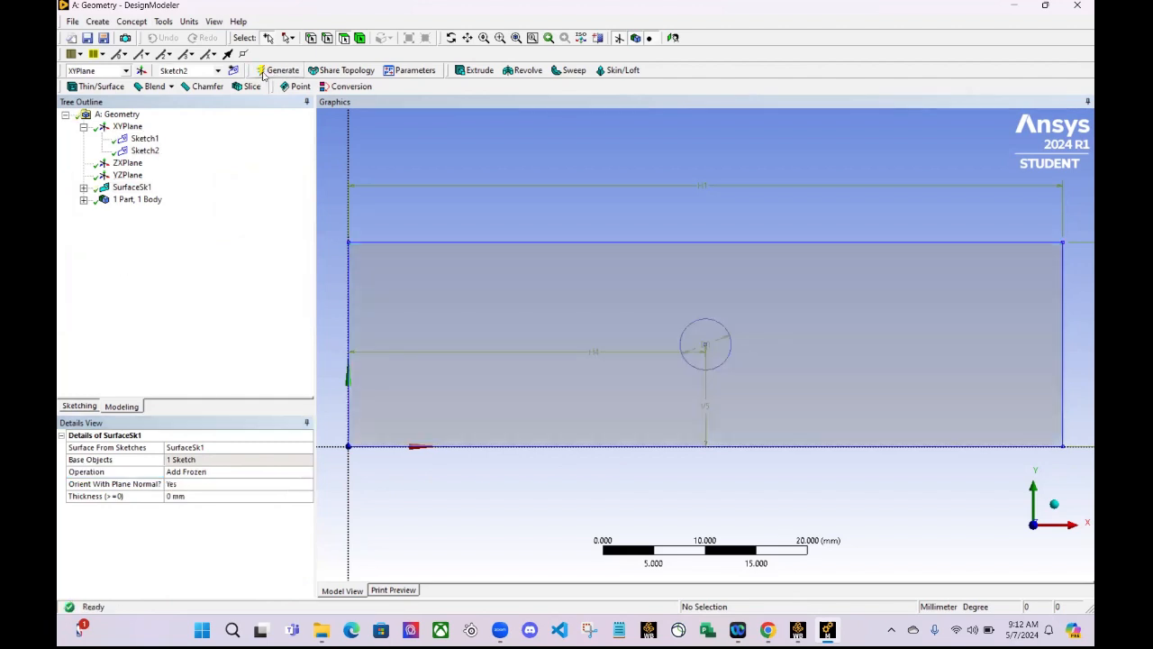
- Create a surface from Sketch2, the circle sketch, with the Add Material operation and generate it
left_click(143, 151)
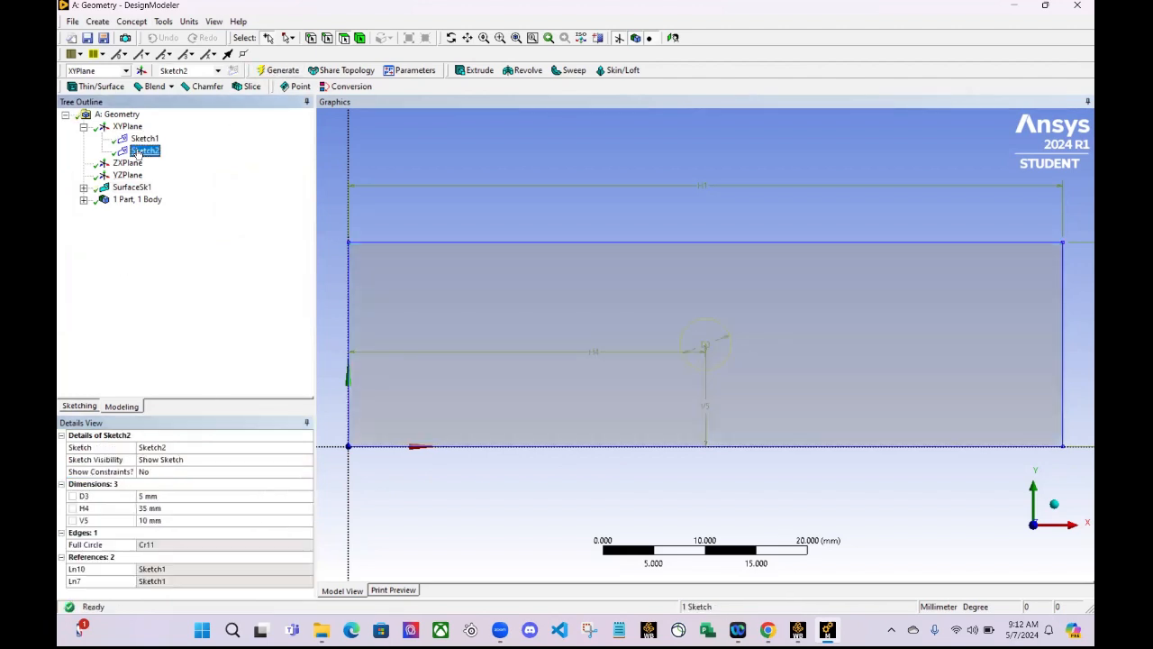
left_click(98, 21)
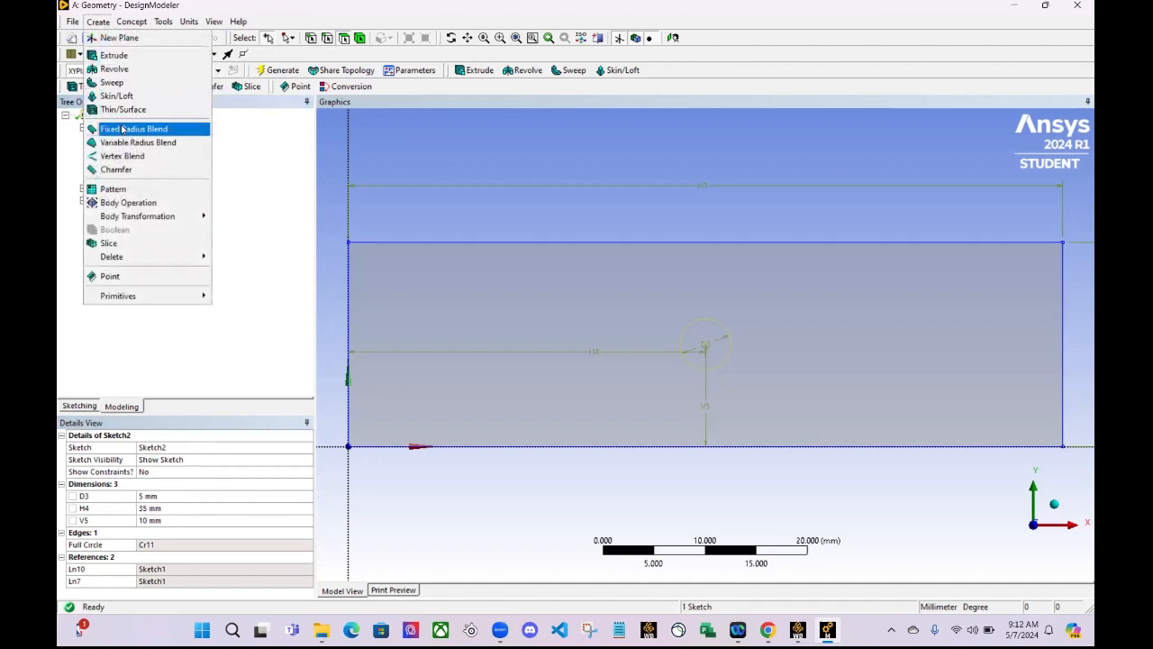
left_click(132, 20)
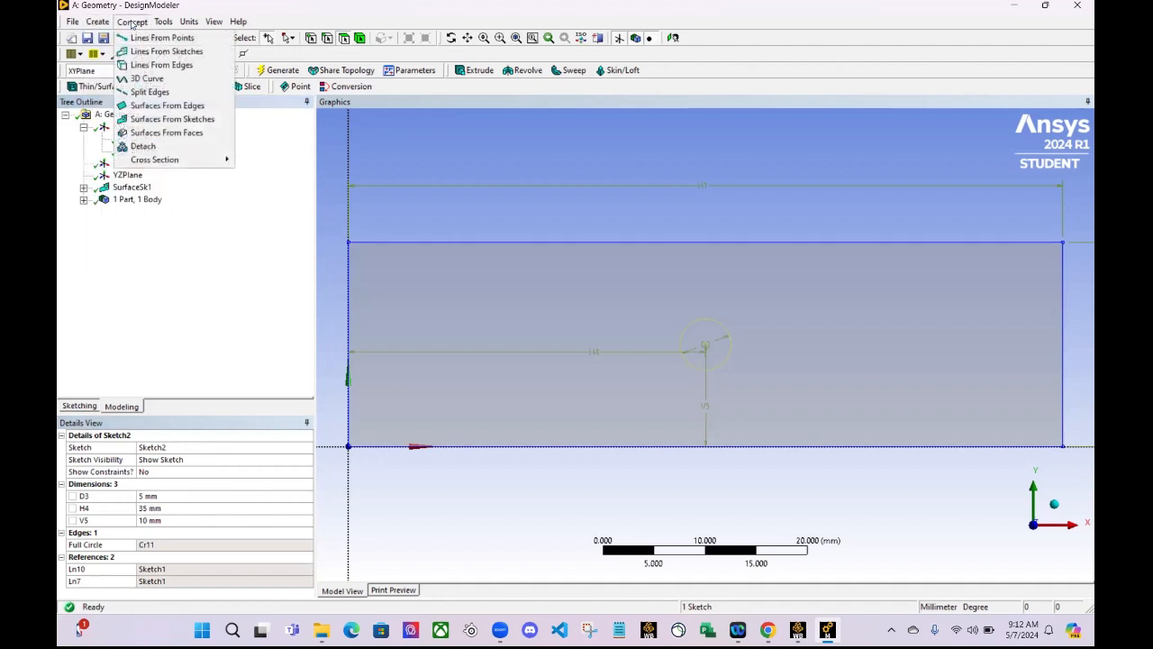
left_click(167, 118)
left_click(144, 150)
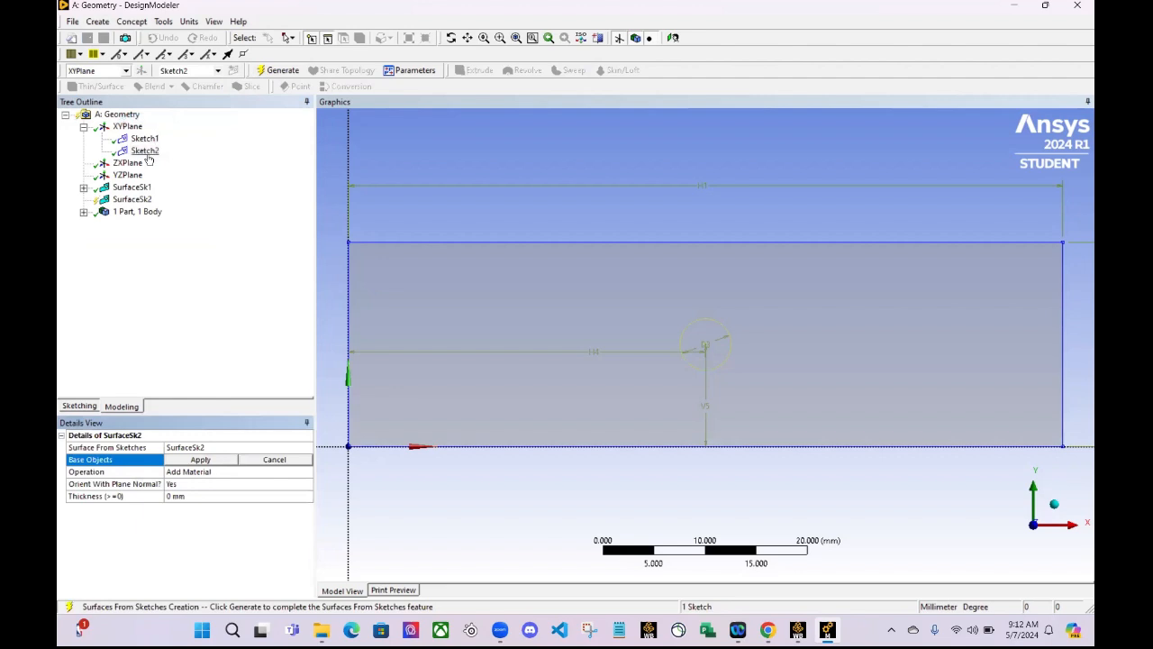
left_click(198, 461)
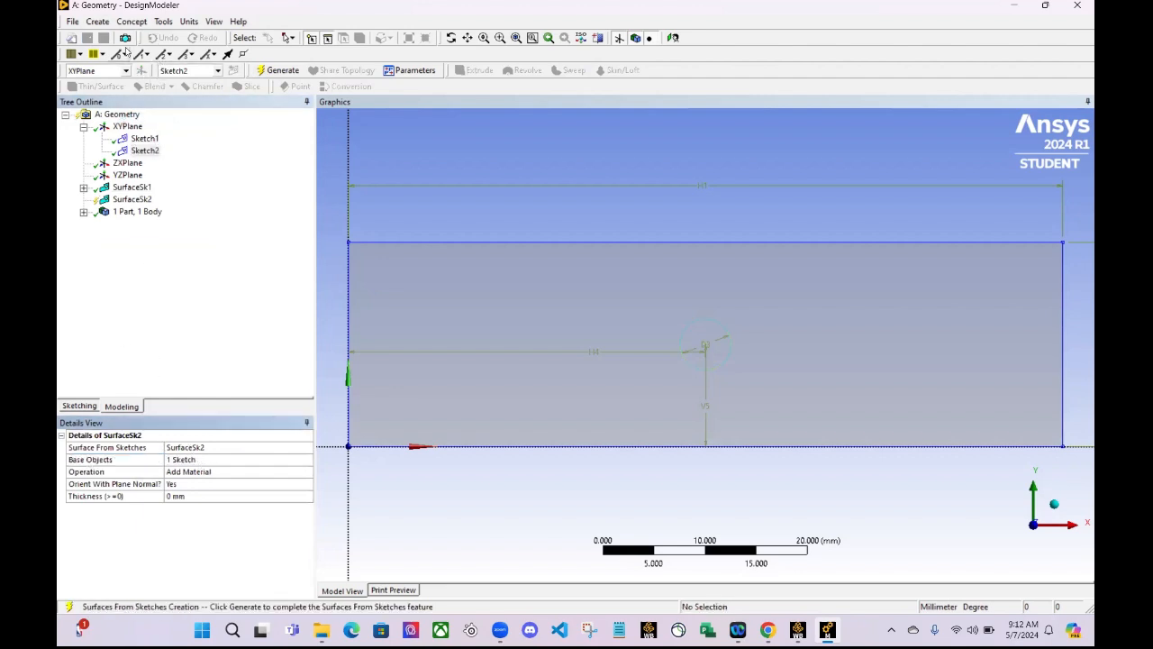
left_click(264, 70)
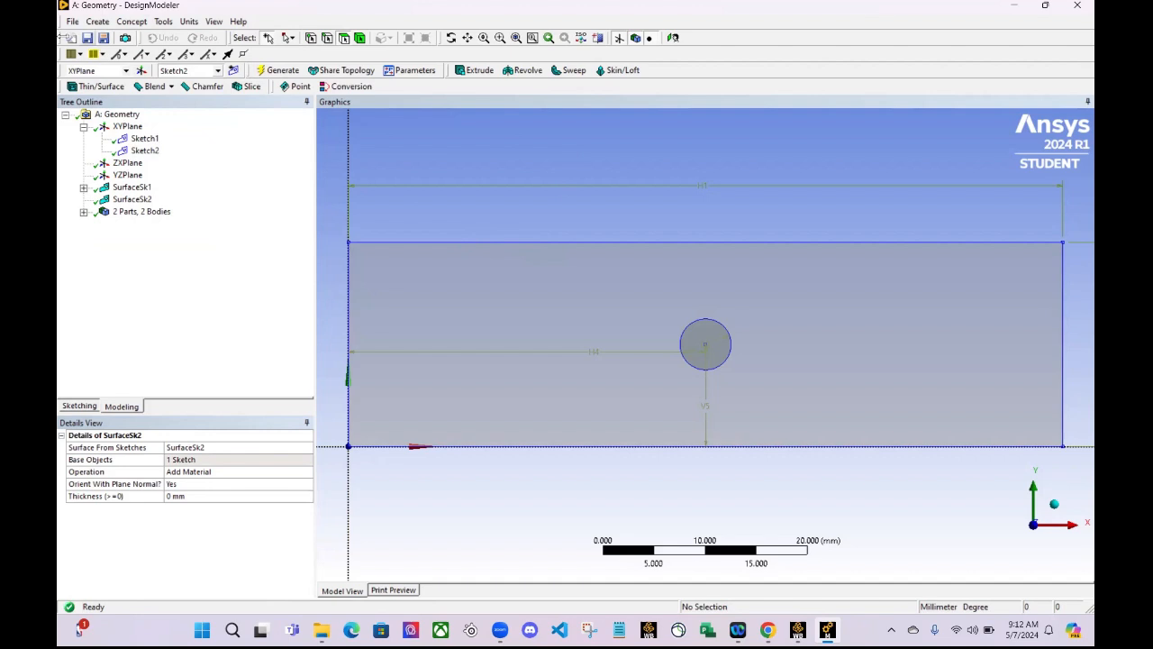
- Add a Boolean feature and set its operation to Subtract
left_click(91, 22)
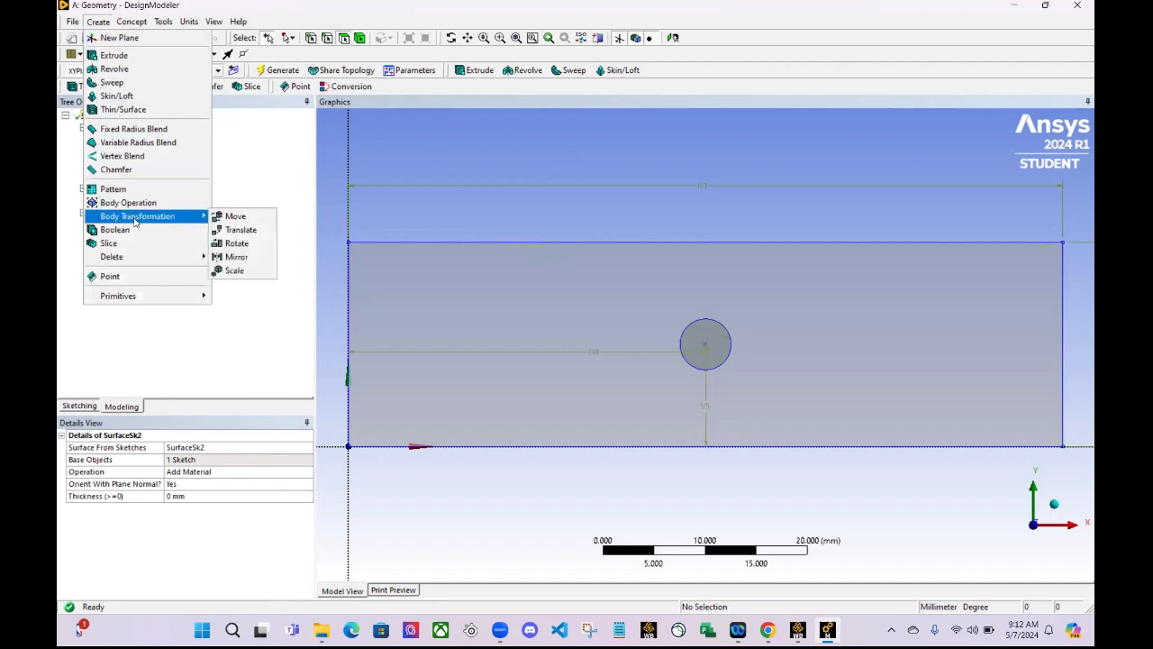
left_click(131, 233)
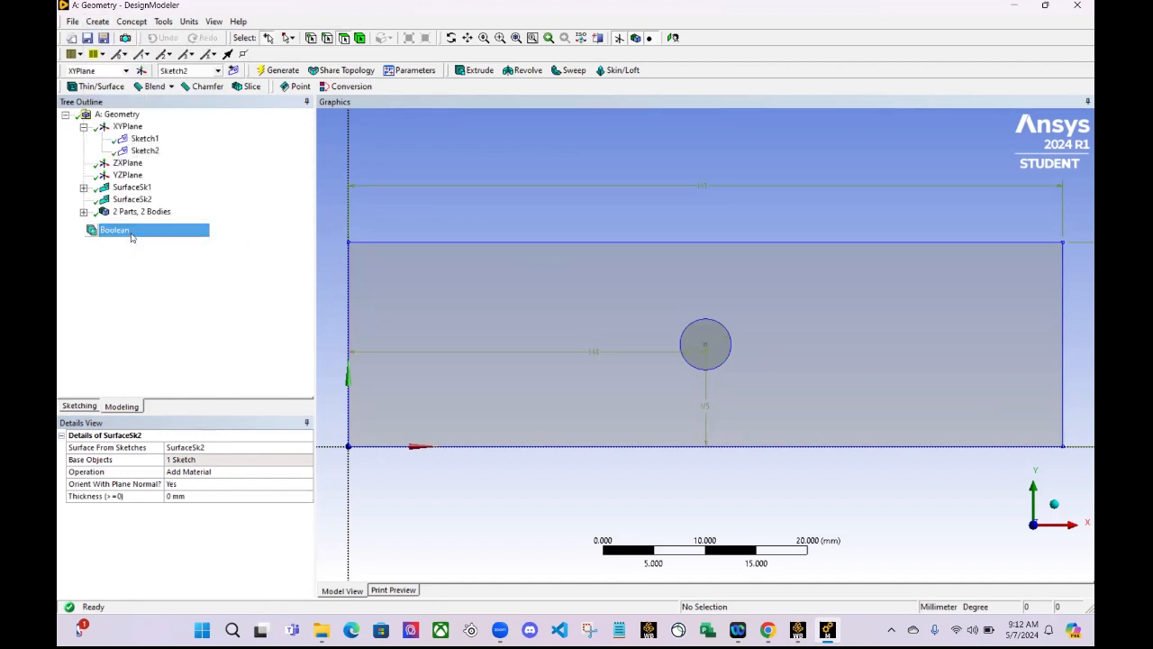
left_click(137, 460)
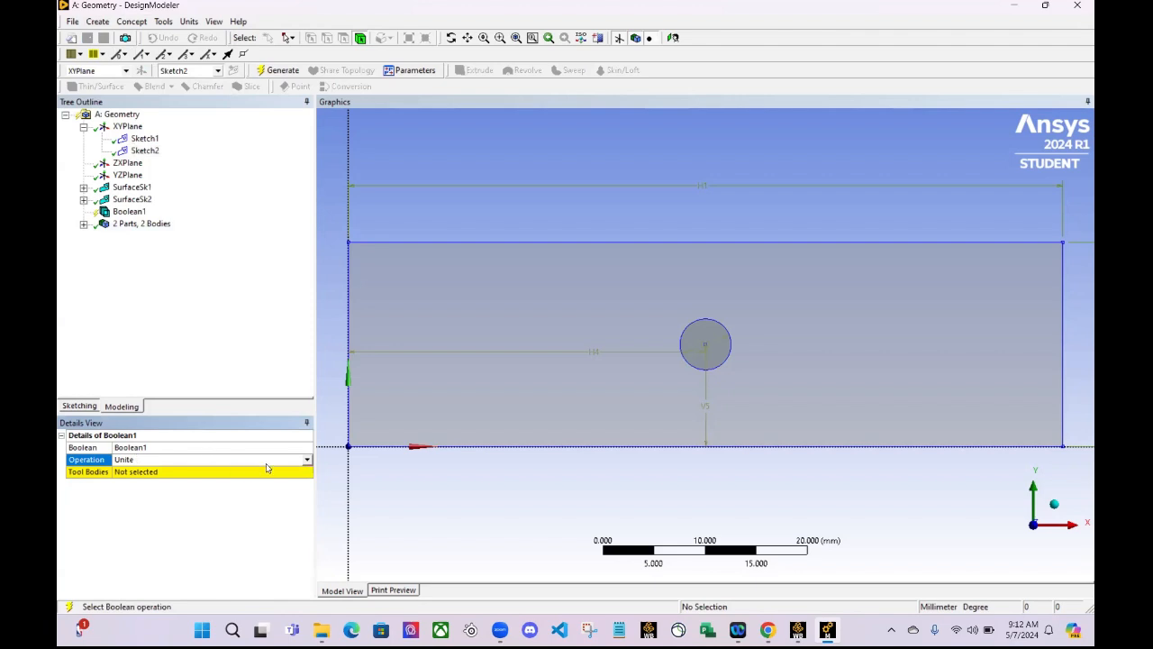
left_click(306, 460)
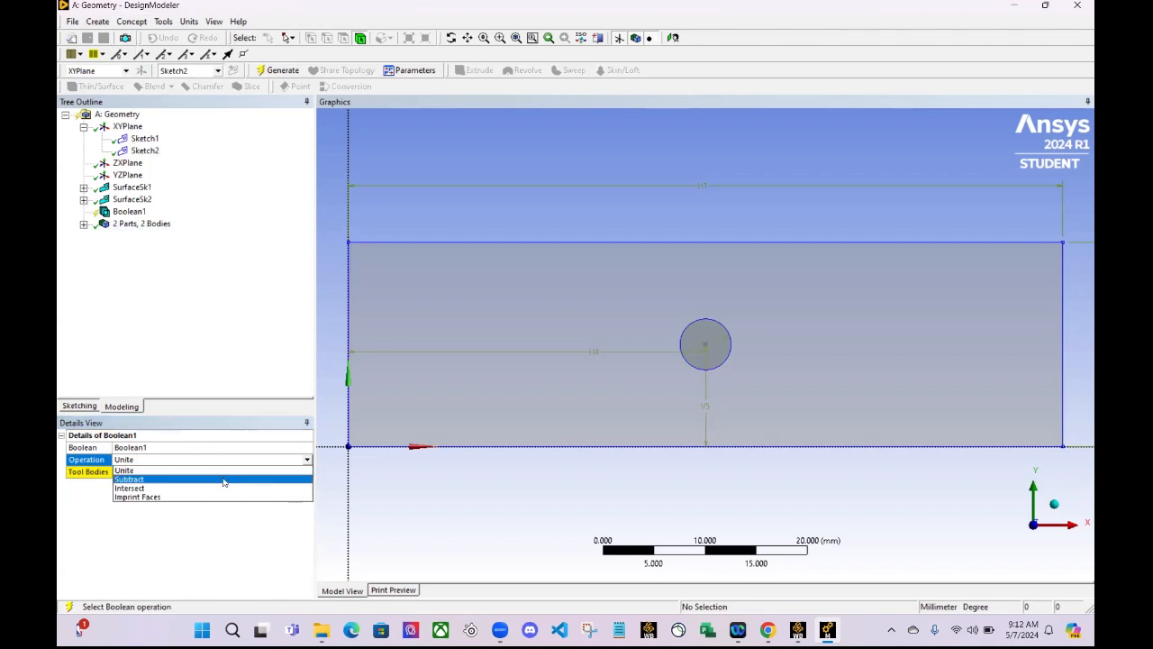
left_click(223, 480)
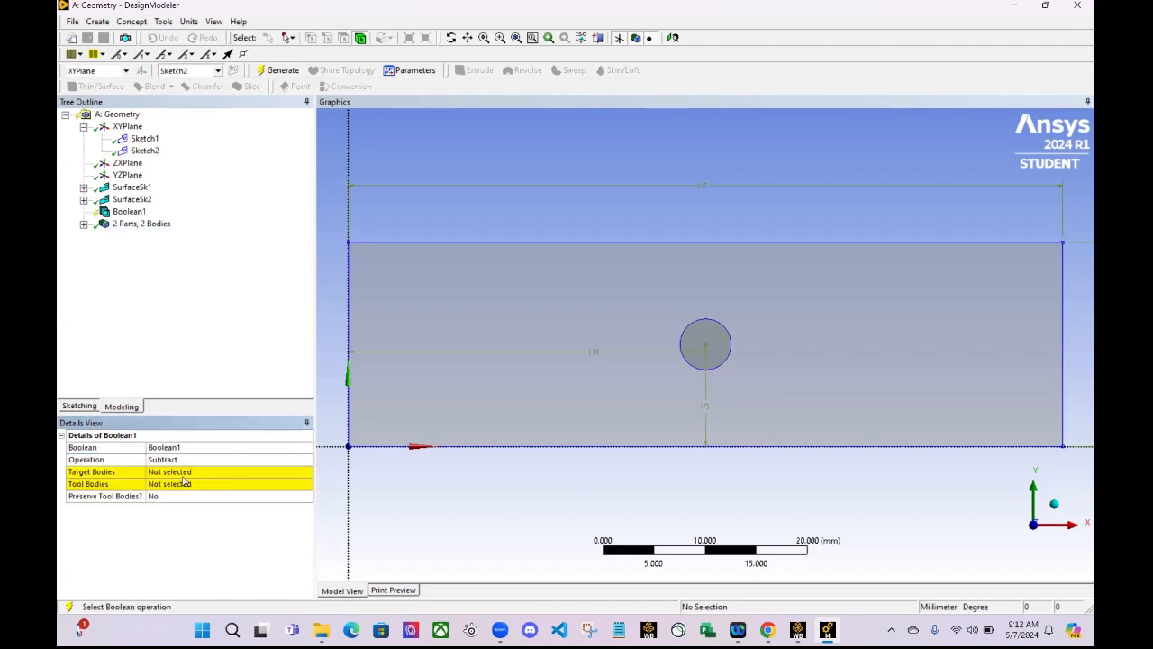
- Try to assign the Boolean's target body using the SurfaceSk1 feature and its Sketch1 from the model tree
left_click(184, 477)
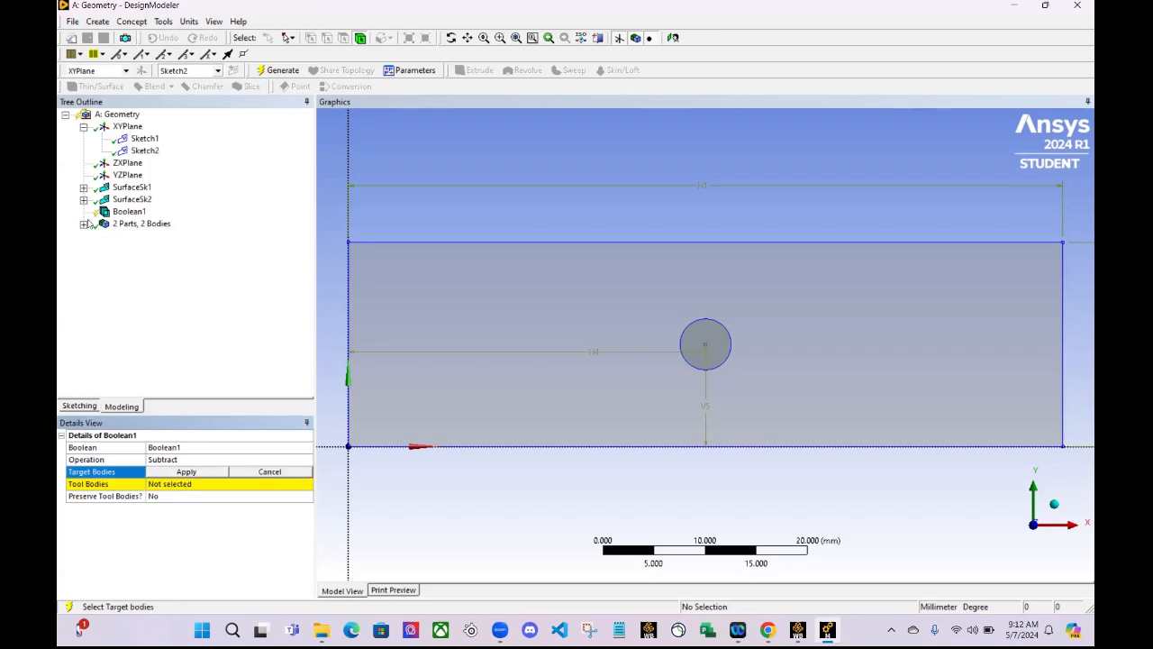
left_click(119, 188)
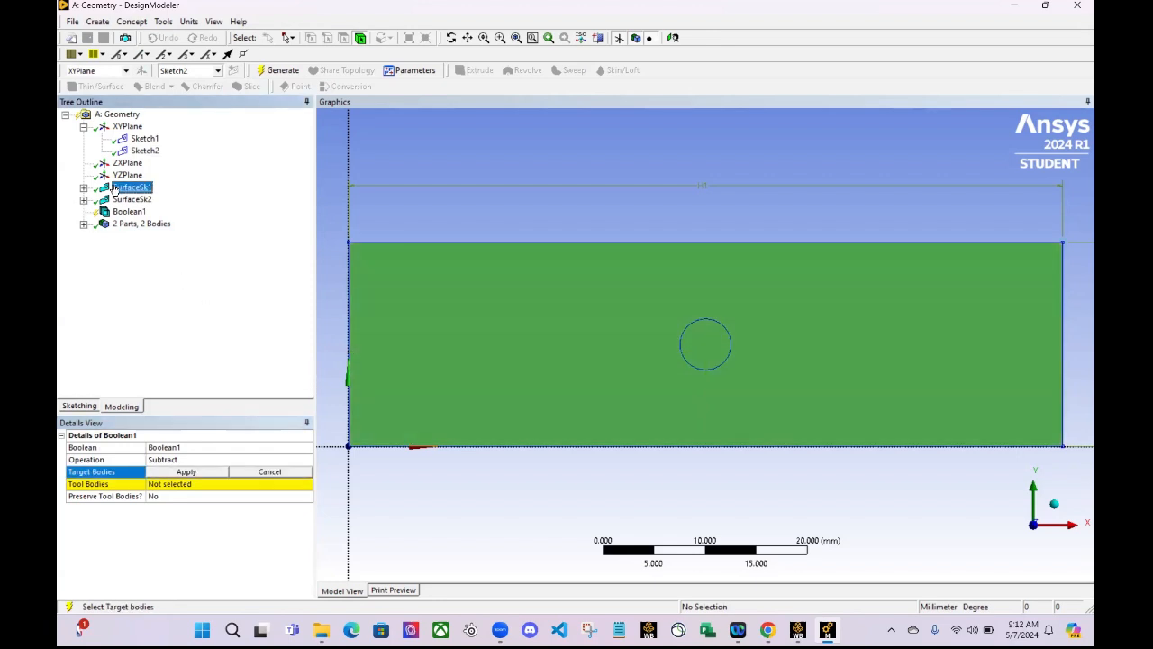
left_click(174, 472)
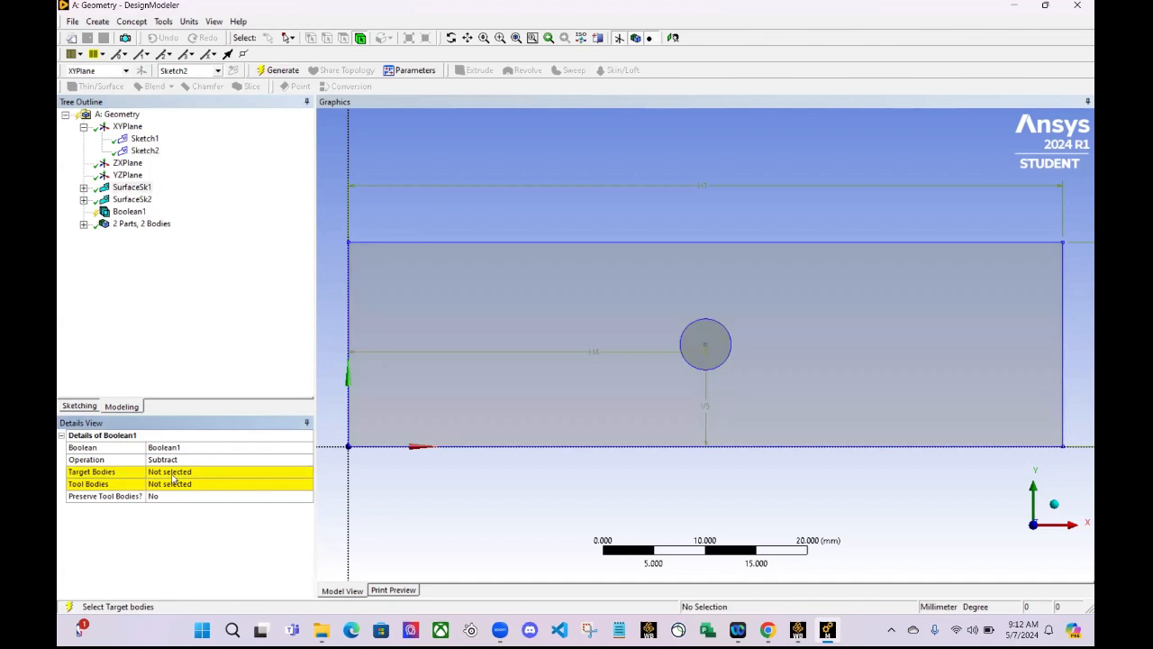
left_click(85, 187)
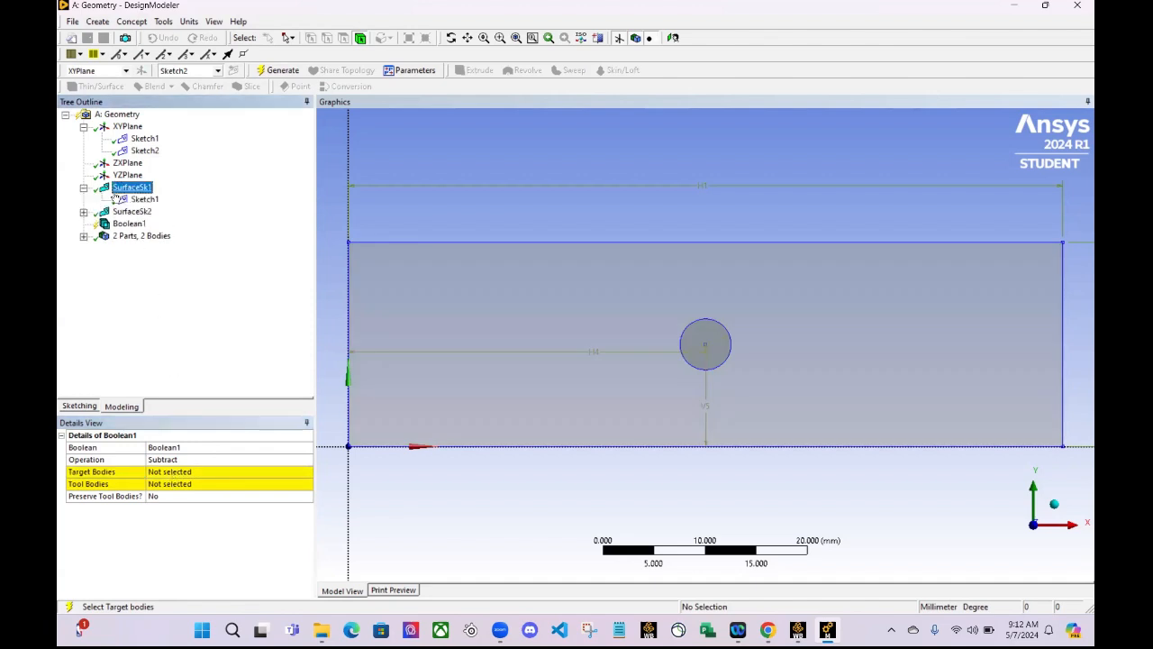
left_click(126, 200)
left_click(180, 472)
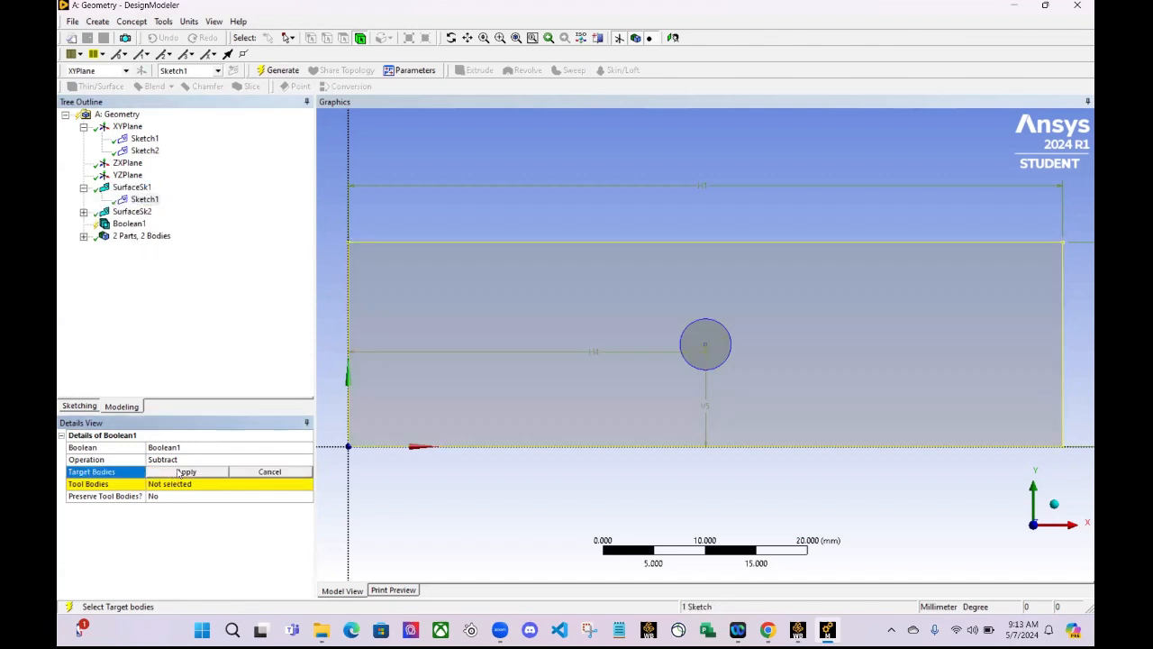
left_click(180, 473)
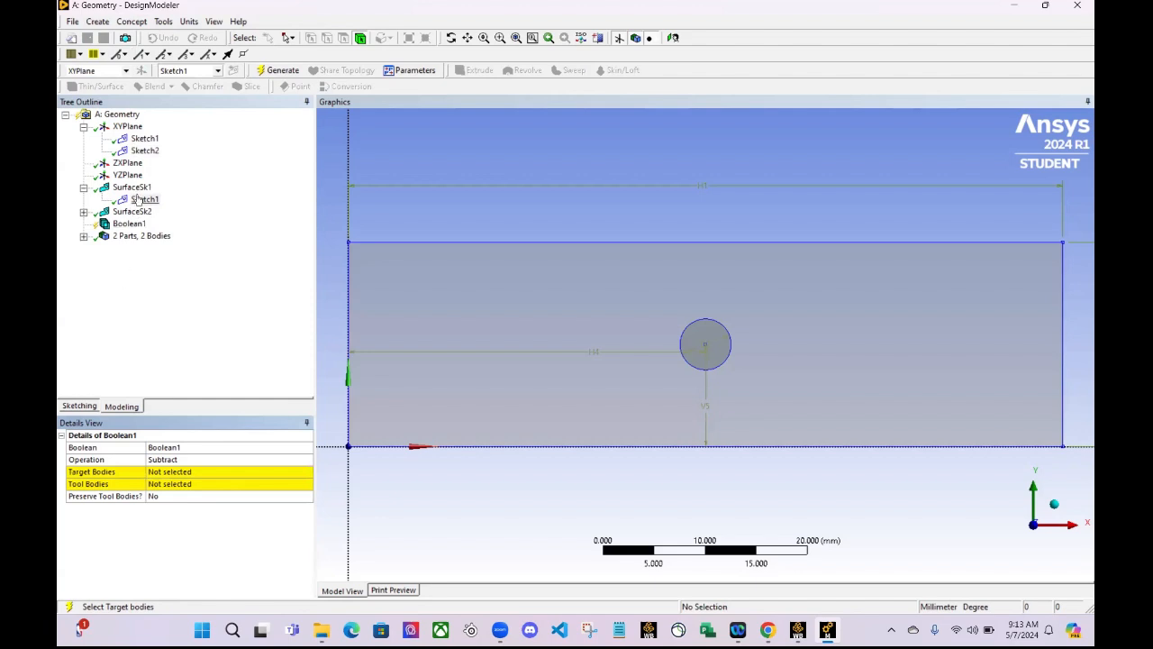
- Assign the rectangular surface body in the model view as the Boolean's target body
left_click(436, 299)
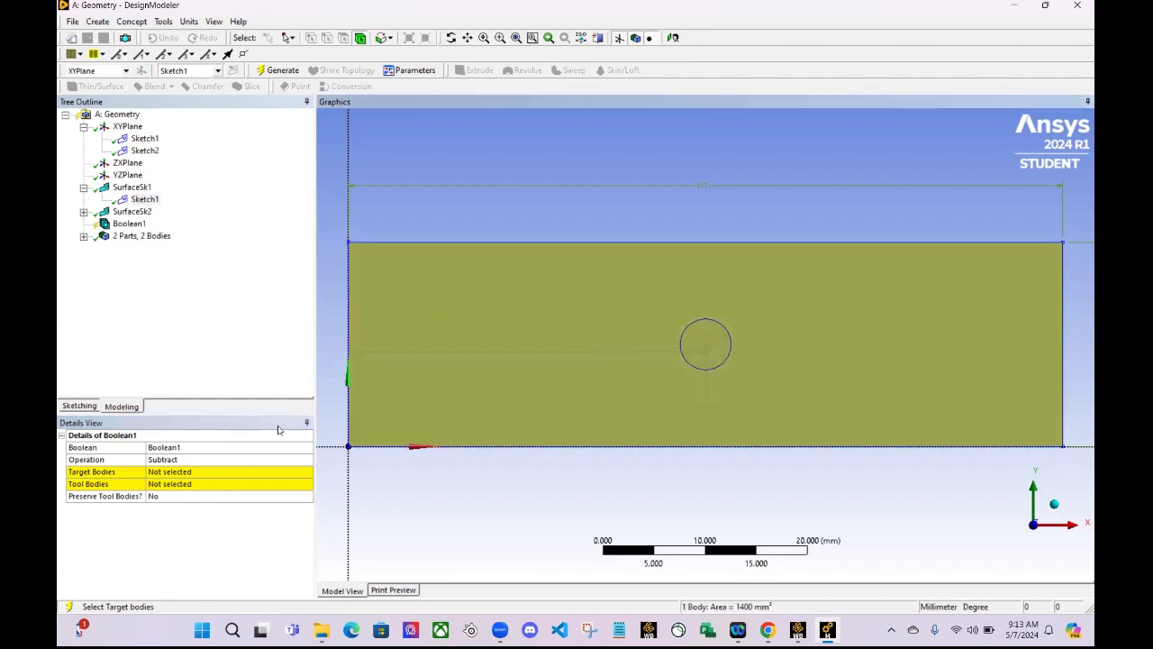
left_click(179, 472)
left_click(185, 471)
- Try to assign the SurfaceSk2 feature from the model tree as the Boolean's tool body
left_click(180, 484)
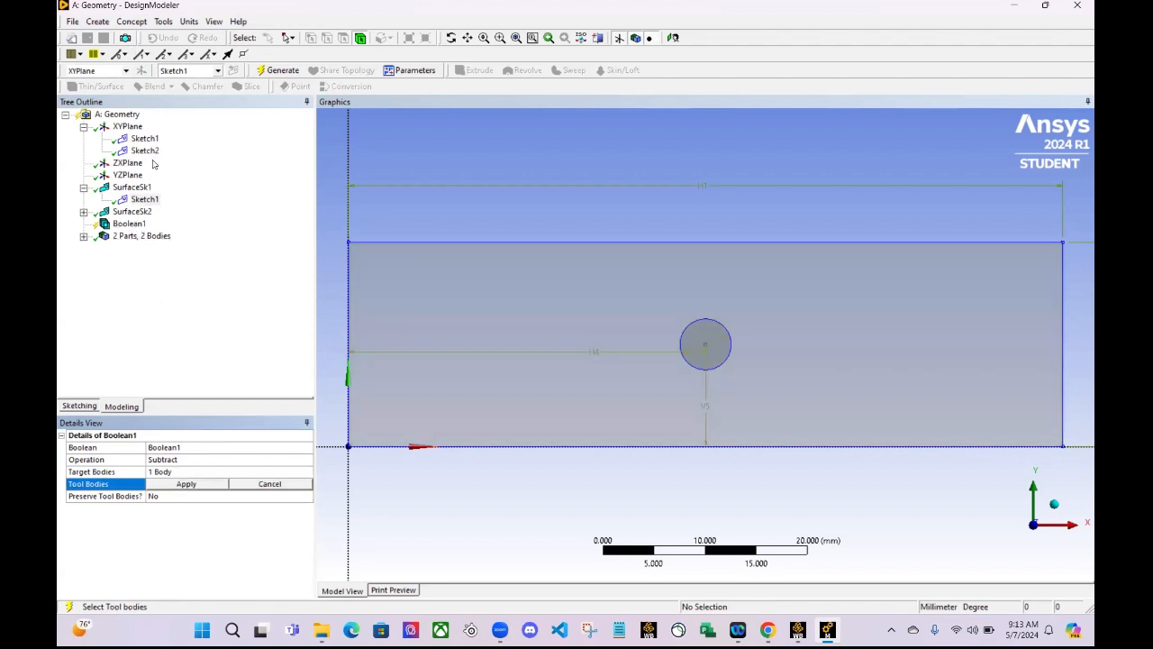
left_click(132, 210)
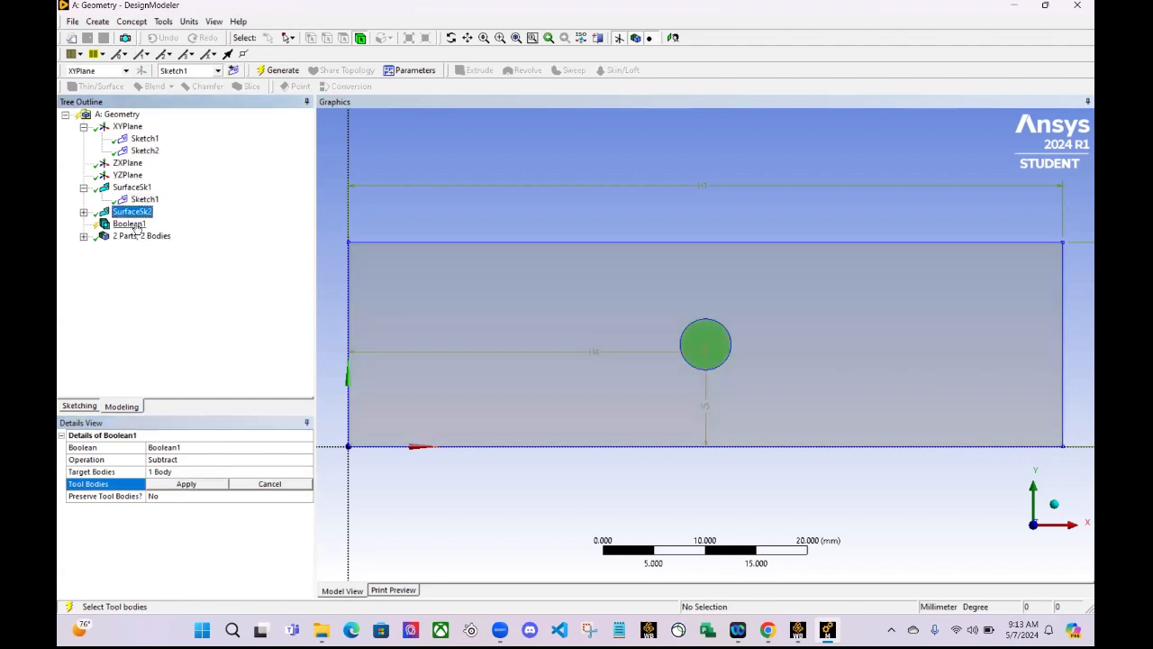
left_click(161, 483)
- Pick the circular surface body lying behind the rectangle in the model view and assign it as the Boolean's tool body
left_click(160, 484)
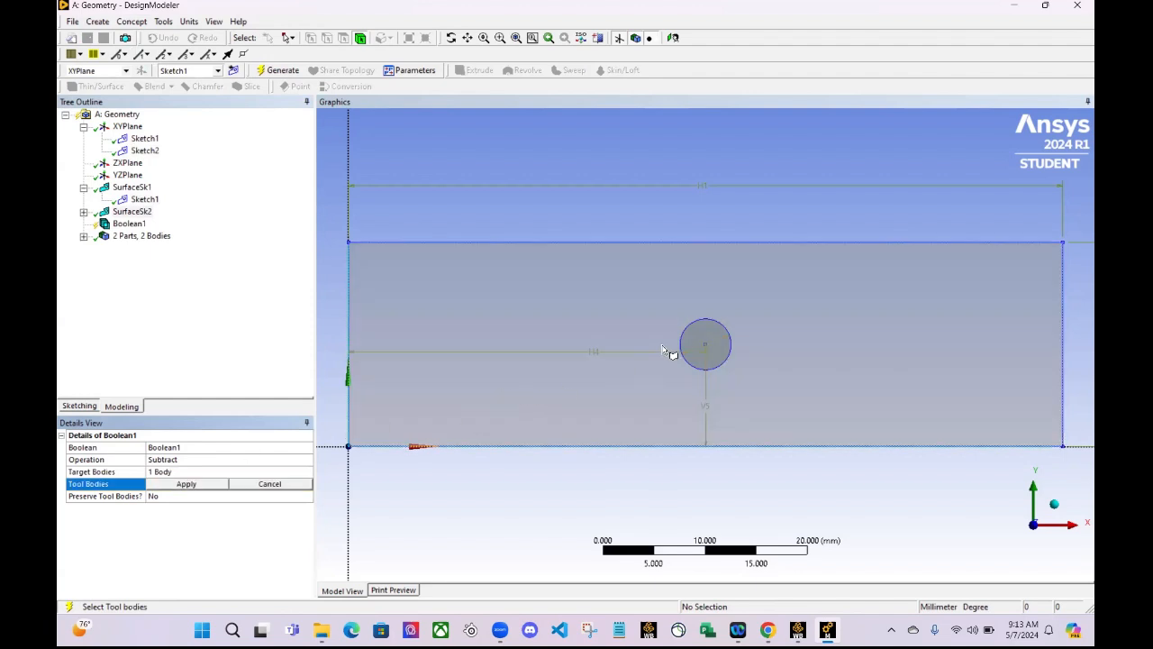
left_click(705, 345)
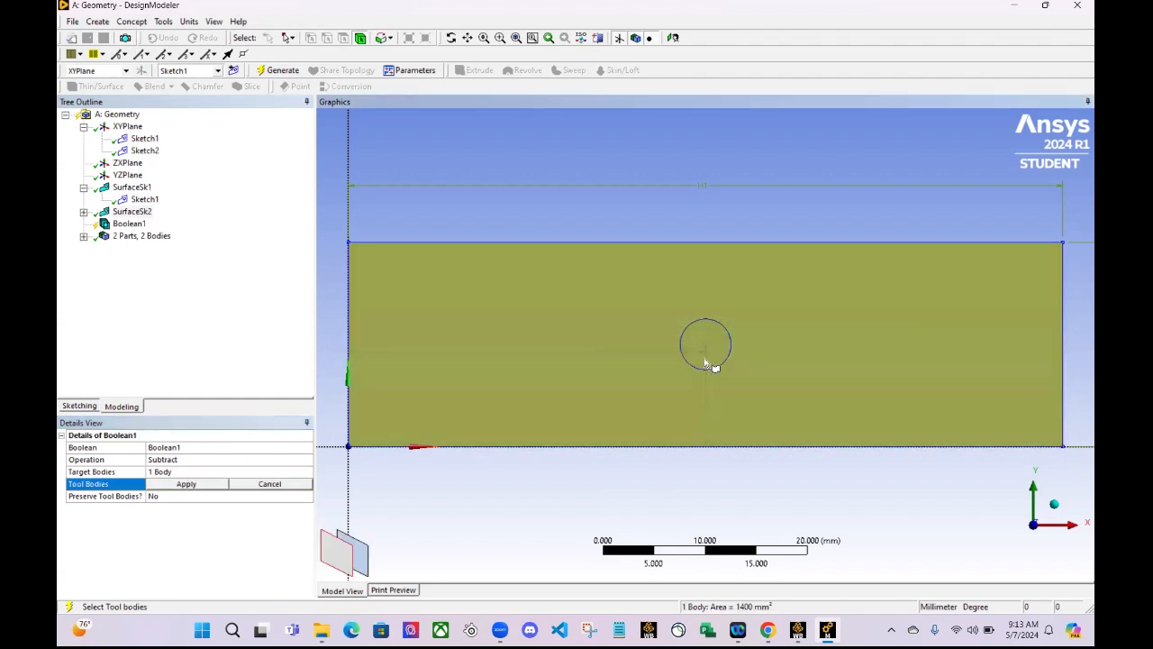
left_click(362, 554)
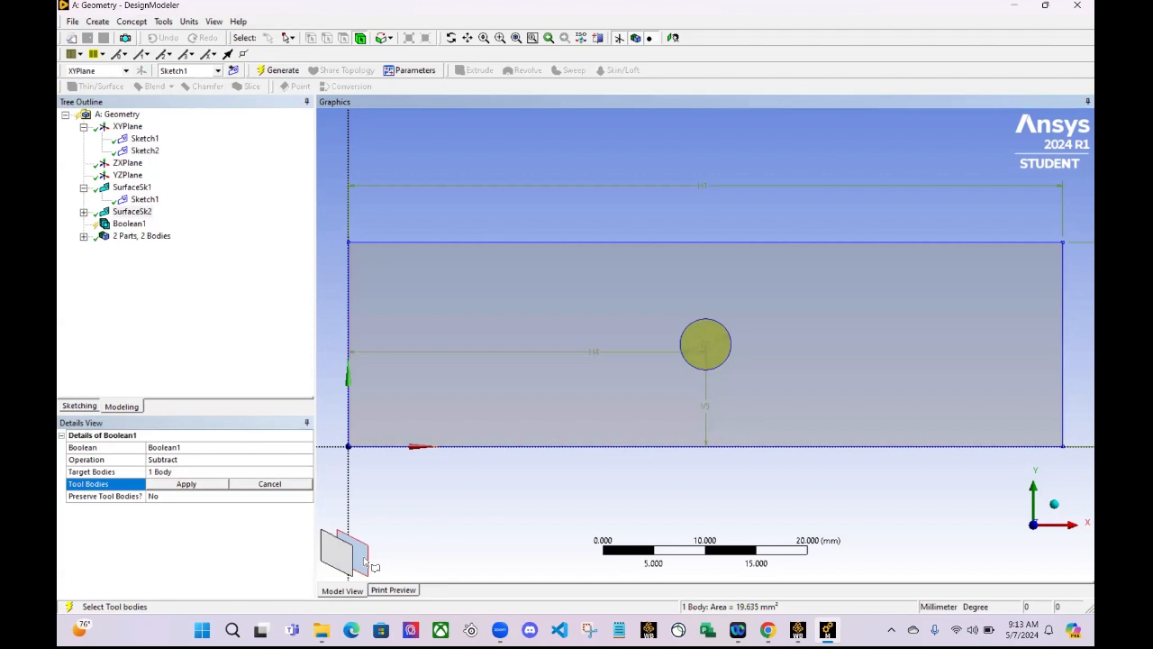
left_click(190, 487)
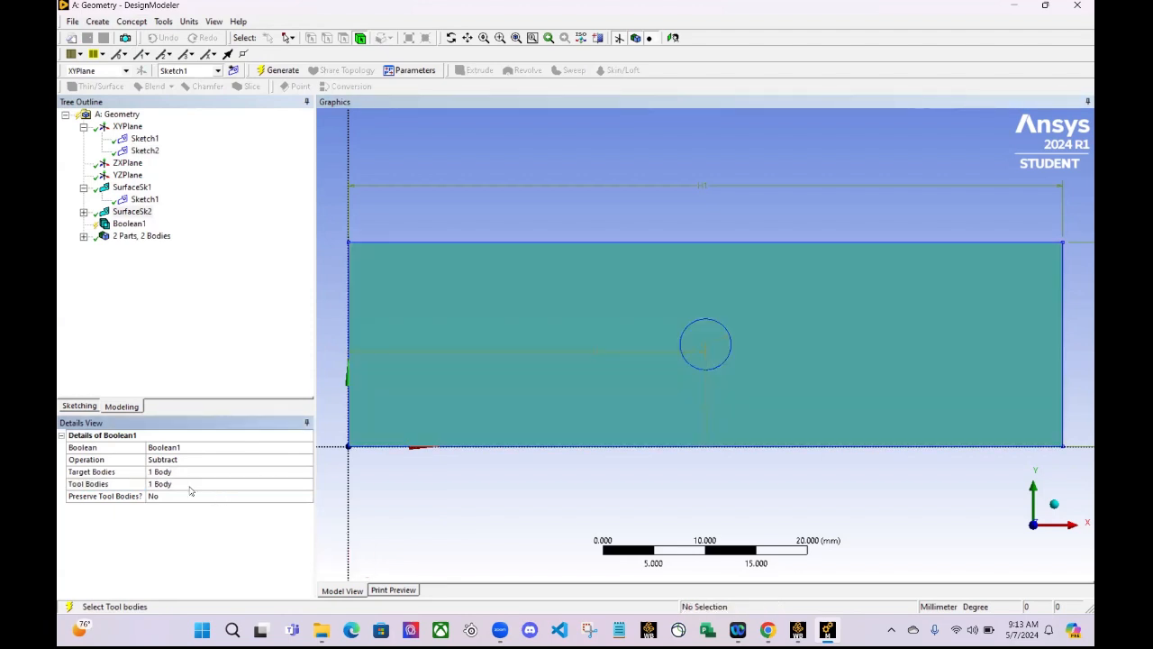
- Set Preserve Tool Bodies to Yes for the Boolean subtraction and generate the model
left_click(218, 496)
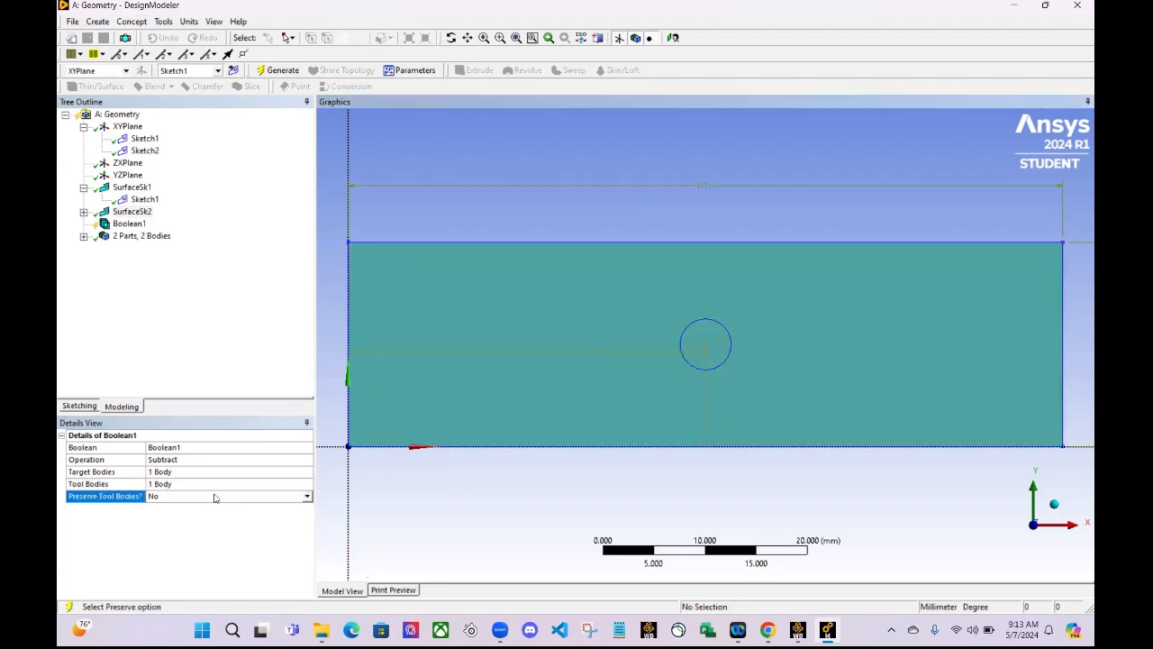
left_click(307, 497)
left_click(265, 521)
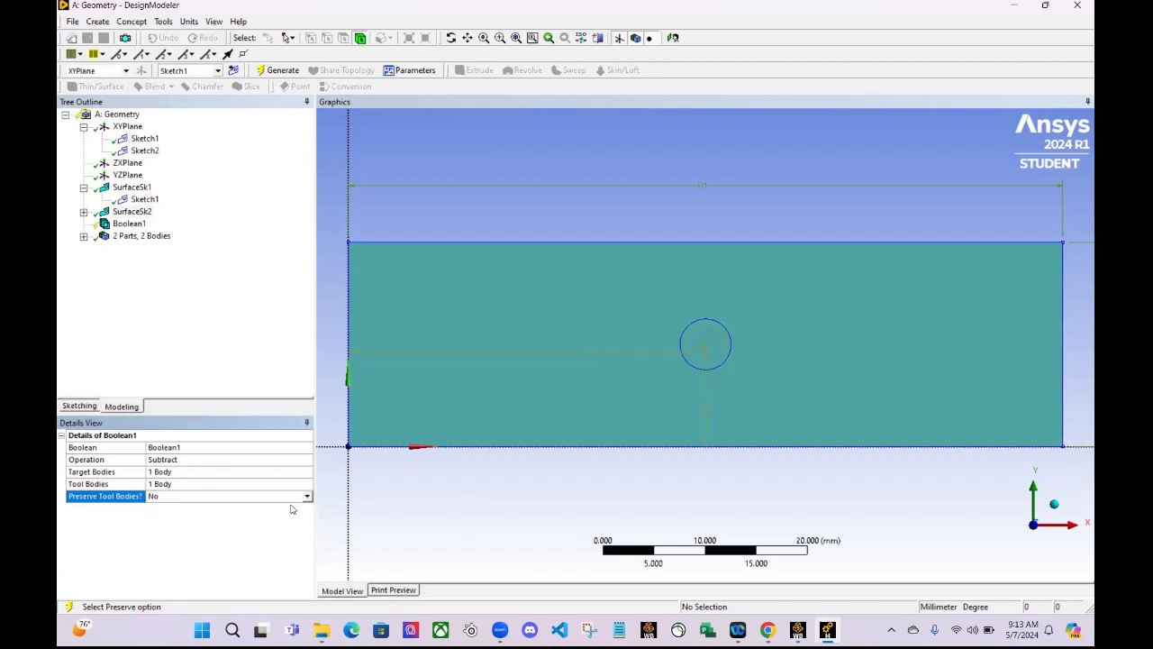
left_click(308, 497)
left_click(283, 514)
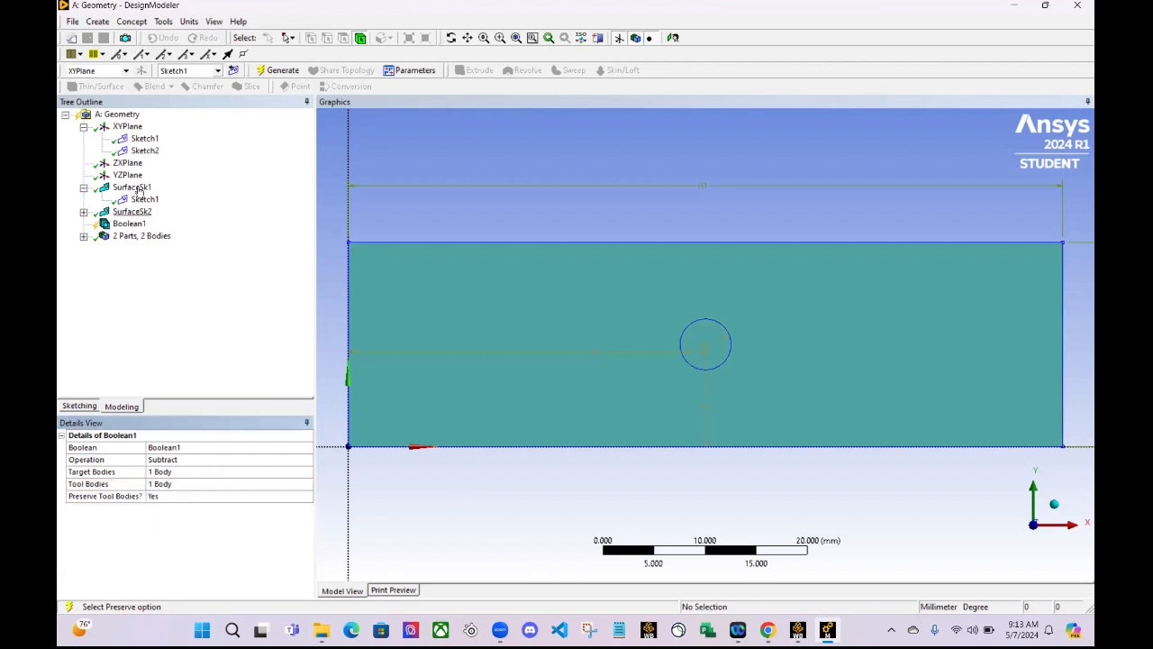
left_click(267, 71)
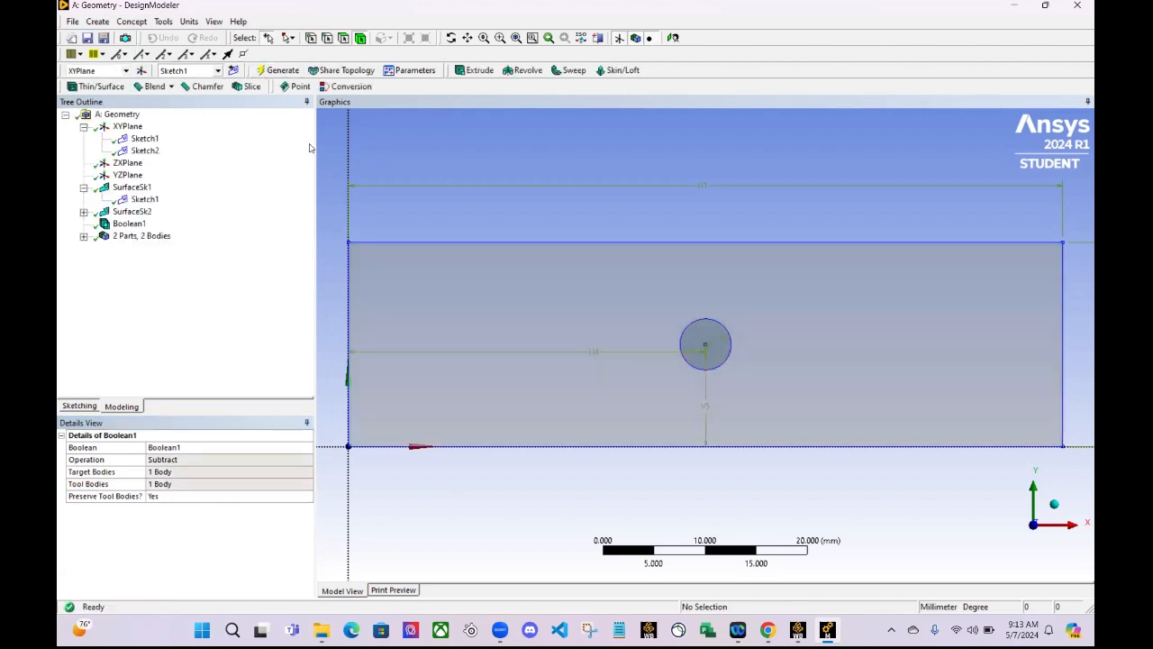